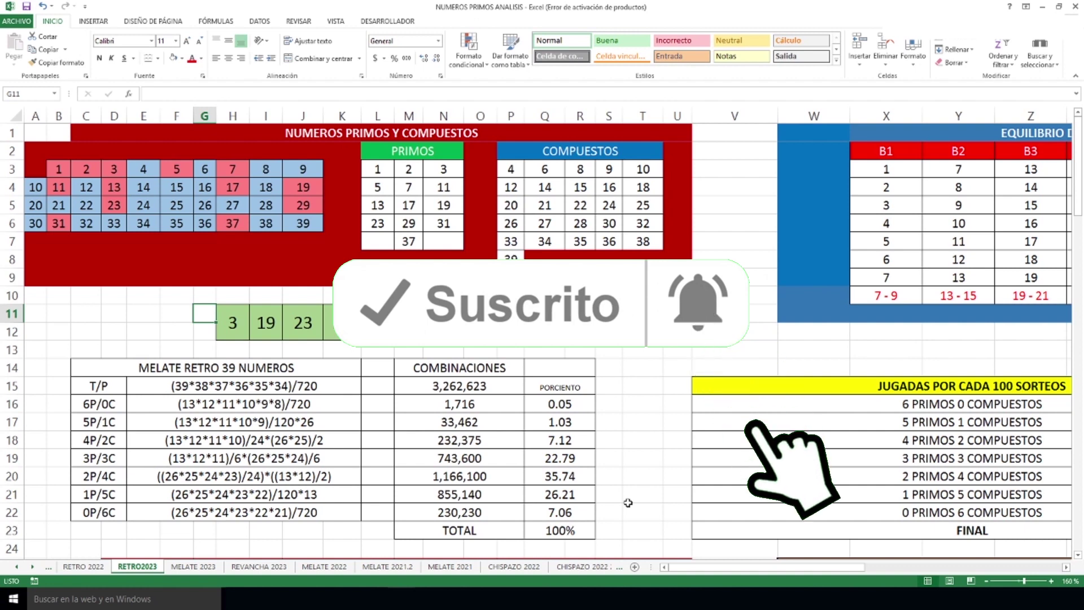
- Go through the six drawn numbers 3, 19, 23, 24, 36 and 38 in the green result row
{"action": "left_click", "coordinate": [231, 324]}
{"action": "left_click", "coordinate": [275, 334]}
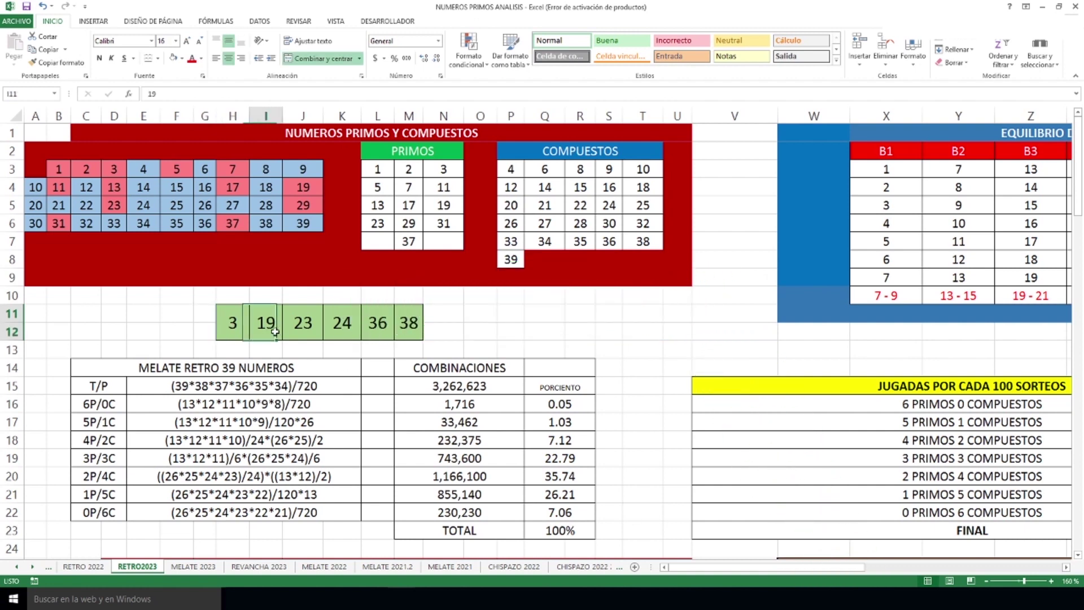
{"action": "left_click", "coordinate": [305, 335]}
{"action": "left_click", "coordinate": [343, 341]}
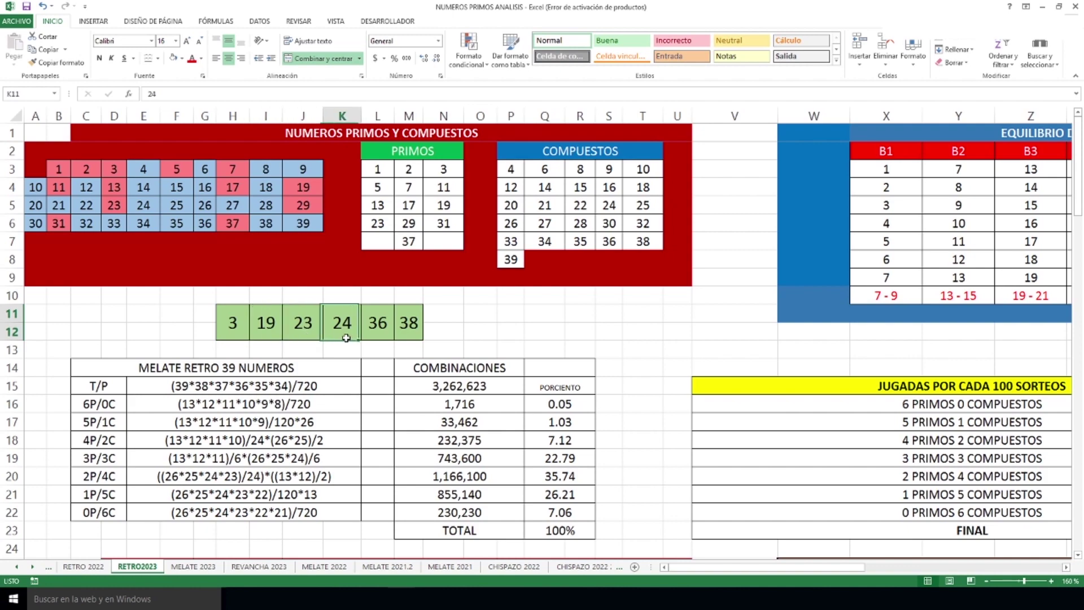
{"action": "left_click", "coordinate": [376, 331]}
{"action": "left_click", "coordinate": [401, 330]}
- Examine draw 1320's prime numbers and 3p/3c mark in the draw history, plus the total for 3 PRIMOS 3 COMPUESTOS
{"action": "left_click_drag", "start_coordinate": [738, 567], "coordinate": [935, 567]}
{"action": "scroll", "coordinate": [715, 458], "scroll_direction": "down", "scroll_amount": 2}
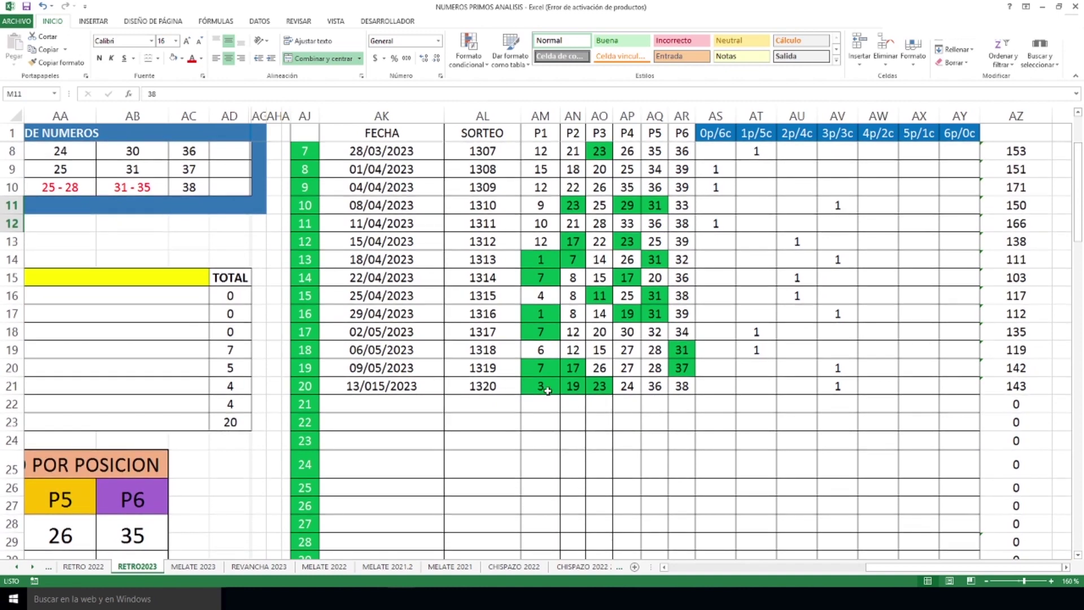
{"action": "left_click_drag", "start_coordinate": [541, 388], "coordinate": [594, 387]}
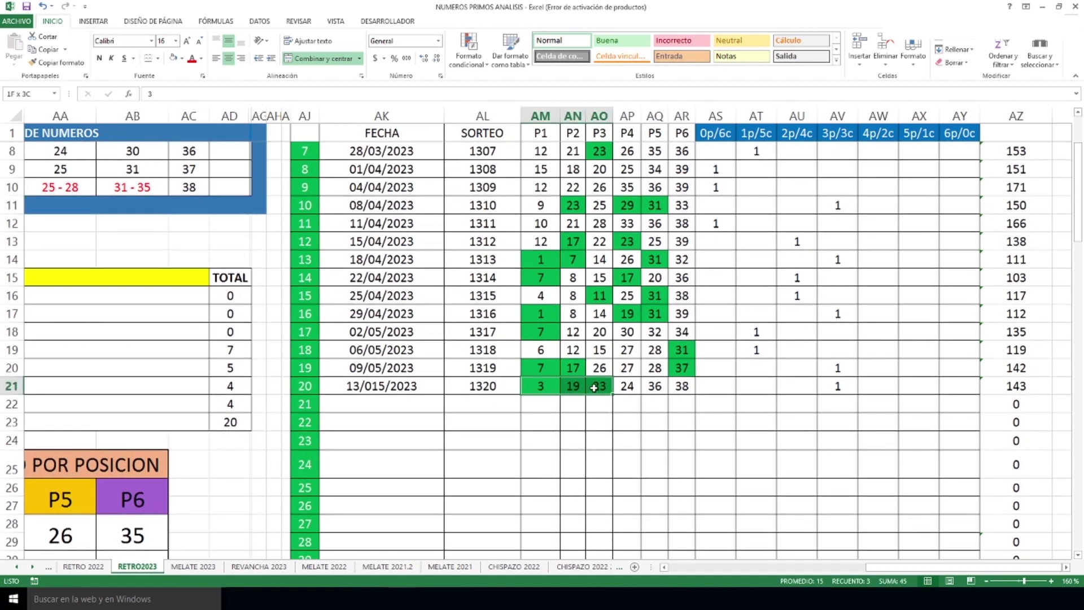
{"action": "left_click", "coordinate": [833, 389]}
{"action": "left_click_drag", "start_coordinate": [936, 566], "coordinate": [842, 571]}
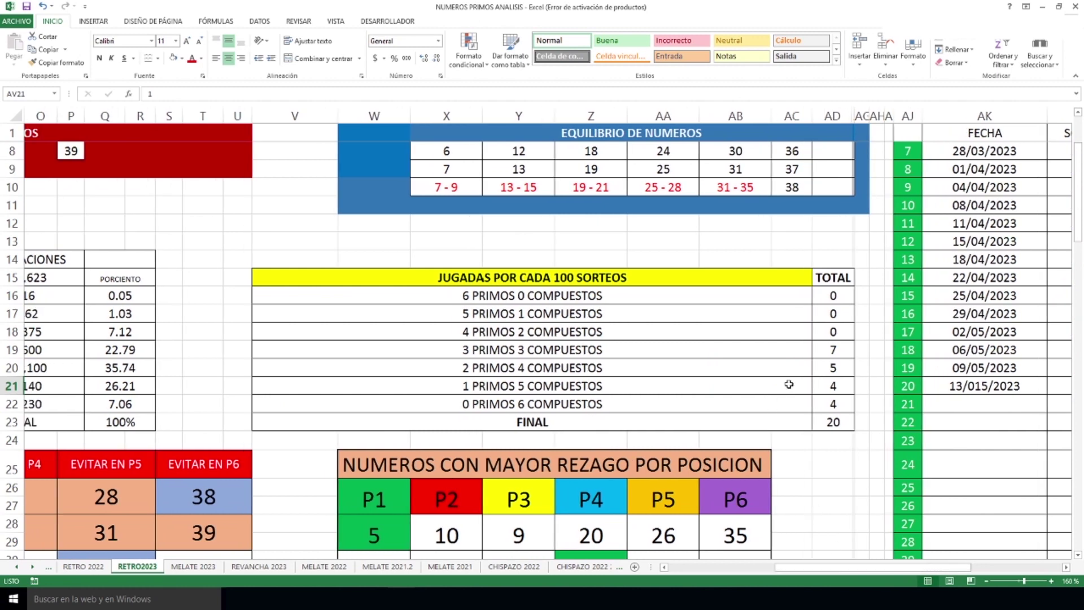
{"action": "left_click", "coordinate": [828, 352]}
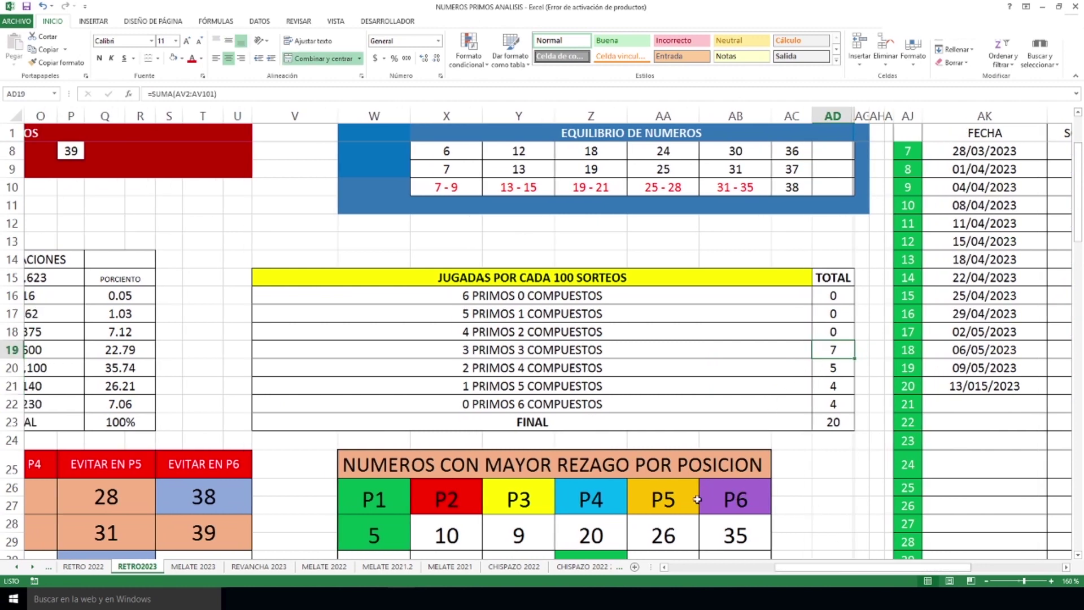
- Check the highlighted 36 and 38 in the EVITAR table and look over the NUMEROS CON MAYOR REZAGO POR POSICION table
{"action": "left_click_drag", "start_coordinate": [887, 558], "coordinate": [781, 560]}
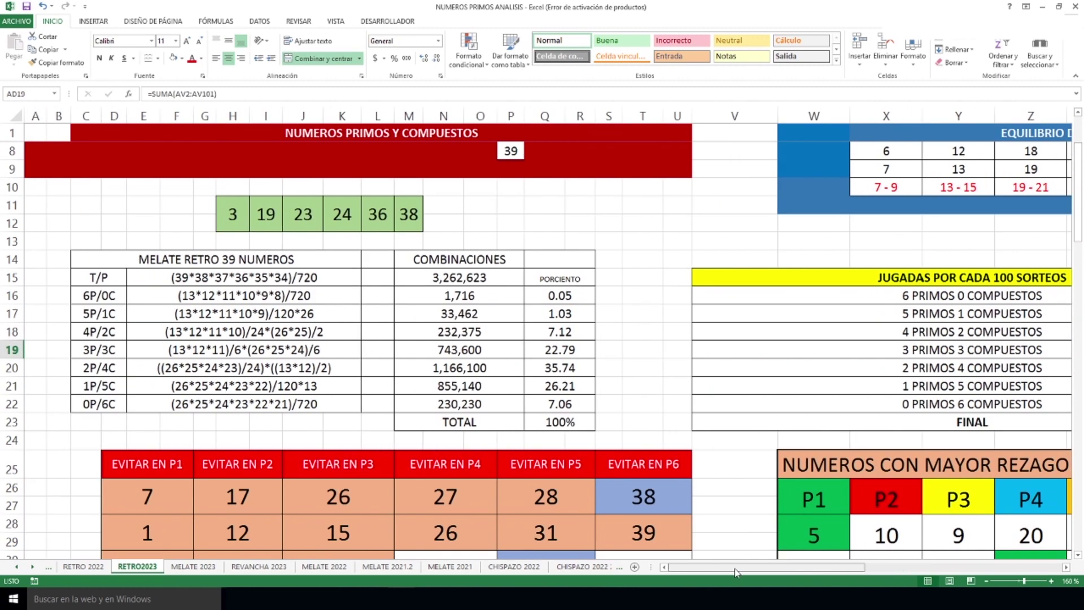
{"action": "scroll", "coordinate": [530, 440], "scroll_direction": "down", "scroll_amount": 4}
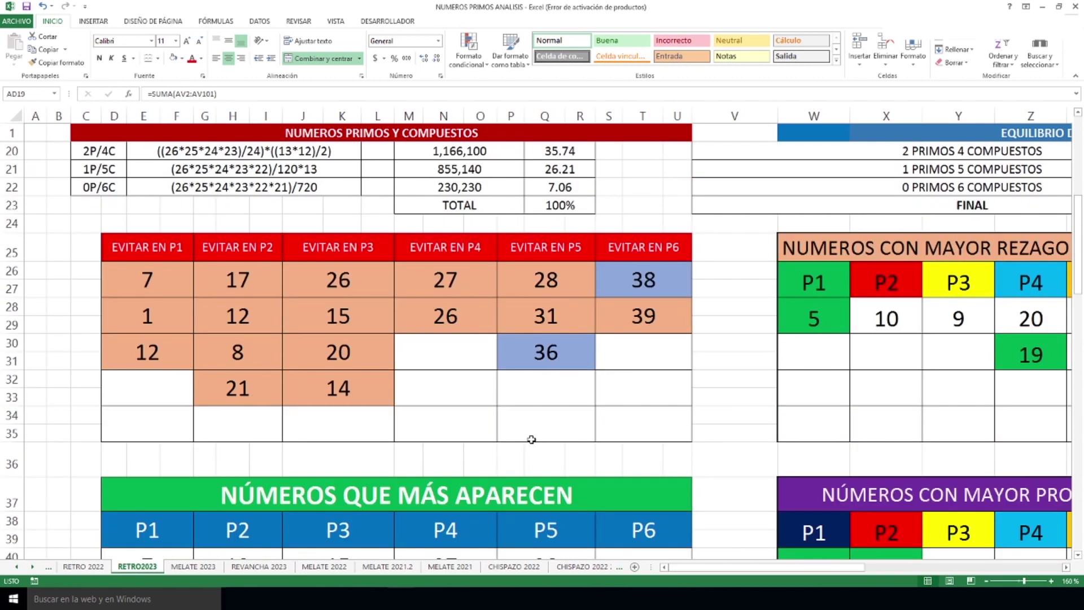
{"action": "left_click", "coordinate": [558, 364]}
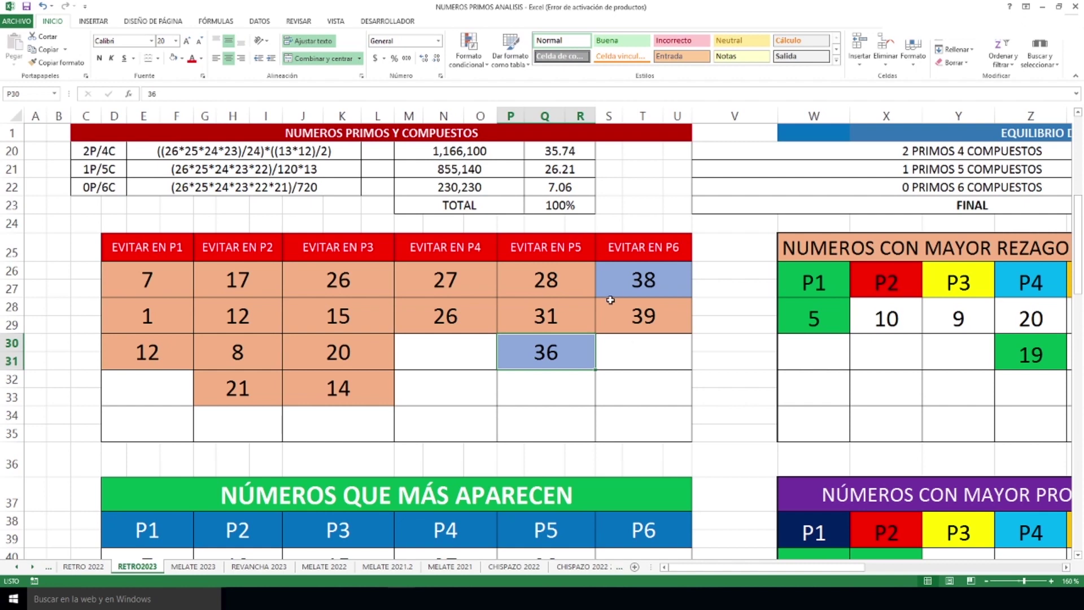
{"action": "left_click", "coordinate": [618, 284]}
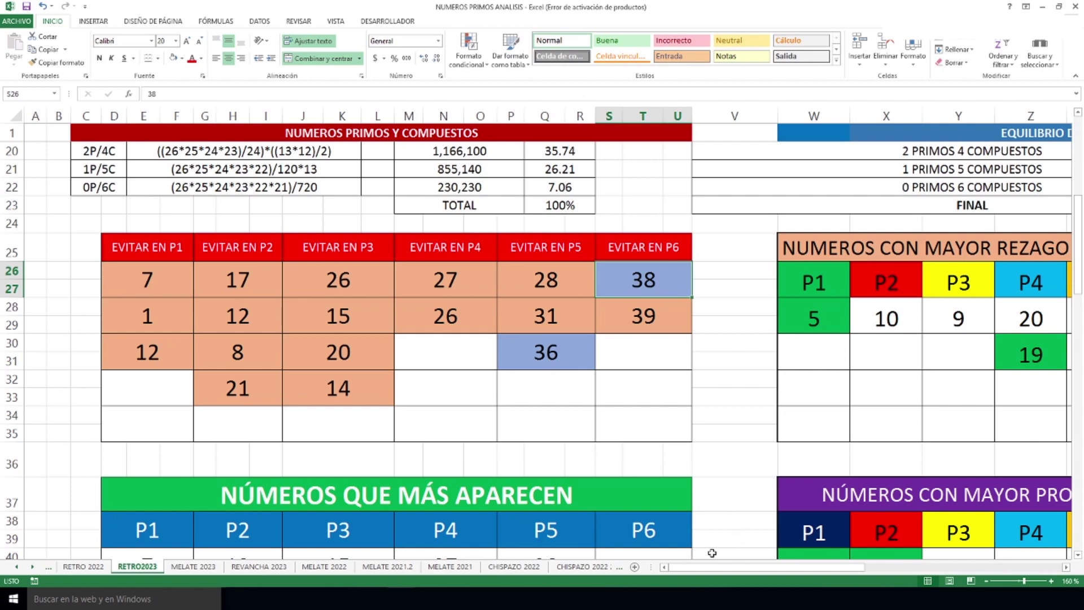
{"action": "left_click_drag", "start_coordinate": [710, 567], "coordinate": [797, 574]}
{"action": "left_click_drag", "start_coordinate": [449, 308], "coordinate": [818, 425]}
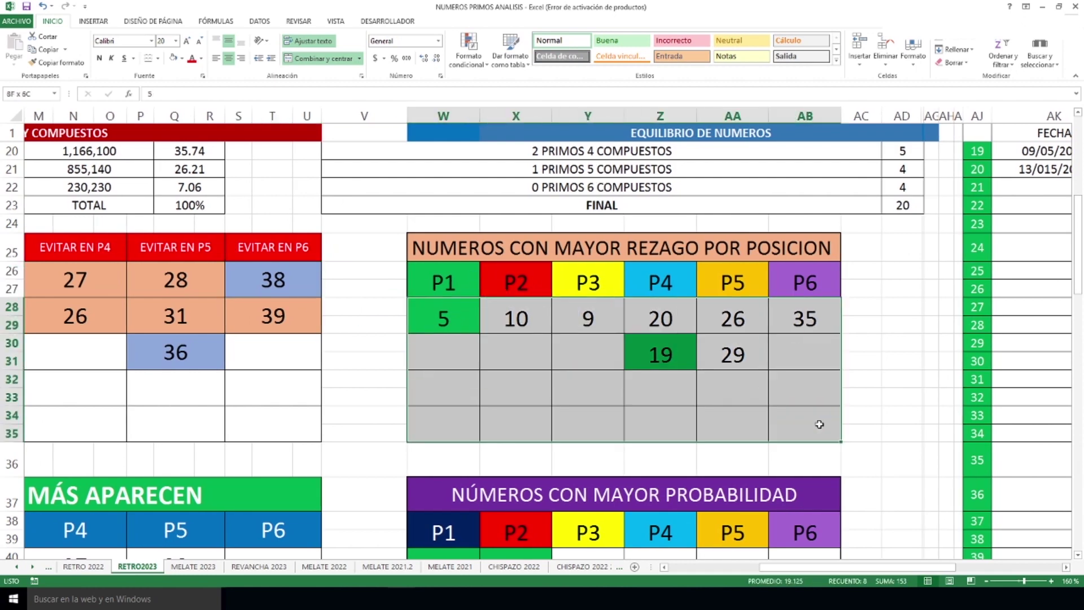
- Review the NÚMEROS QUE MÁS APARECEN table and the highlighted 3 under P1 in NÚMEROS CON MAYOR PROBABILIDAD
{"action": "left_click_drag", "start_coordinate": [850, 571], "coordinate": [759, 571]}
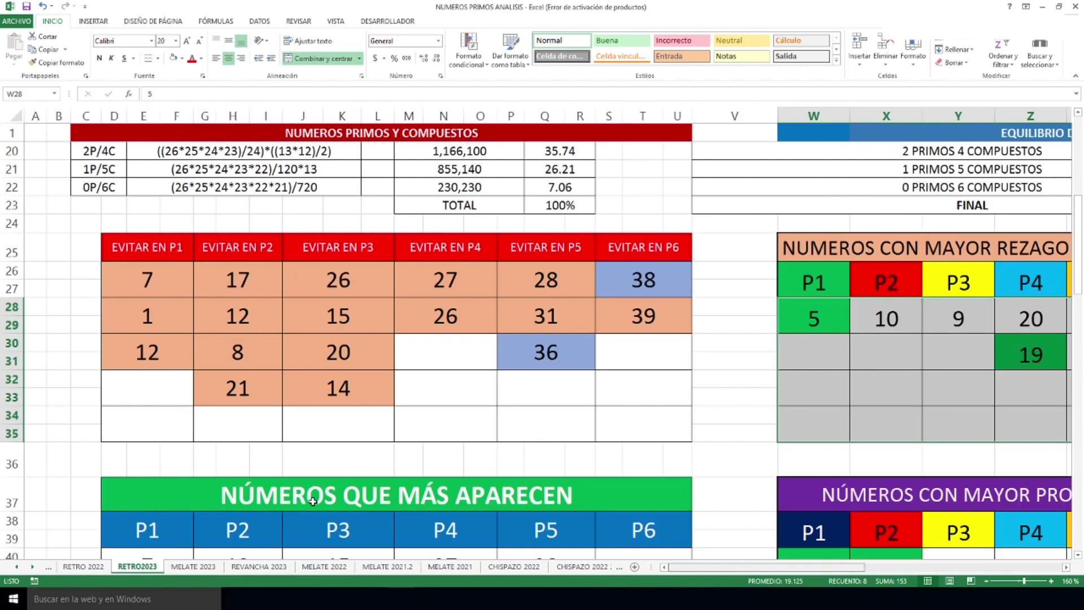
{"action": "scroll", "coordinate": [339, 341], "scroll_direction": "down", "scroll_amount": 5}
{"action": "left_click", "coordinate": [152, 281]}
{"action": "left_click_drag", "start_coordinate": [151, 281], "coordinate": [683, 367]}
{"action": "left_click_drag", "start_coordinate": [717, 566], "coordinate": [818, 563]}
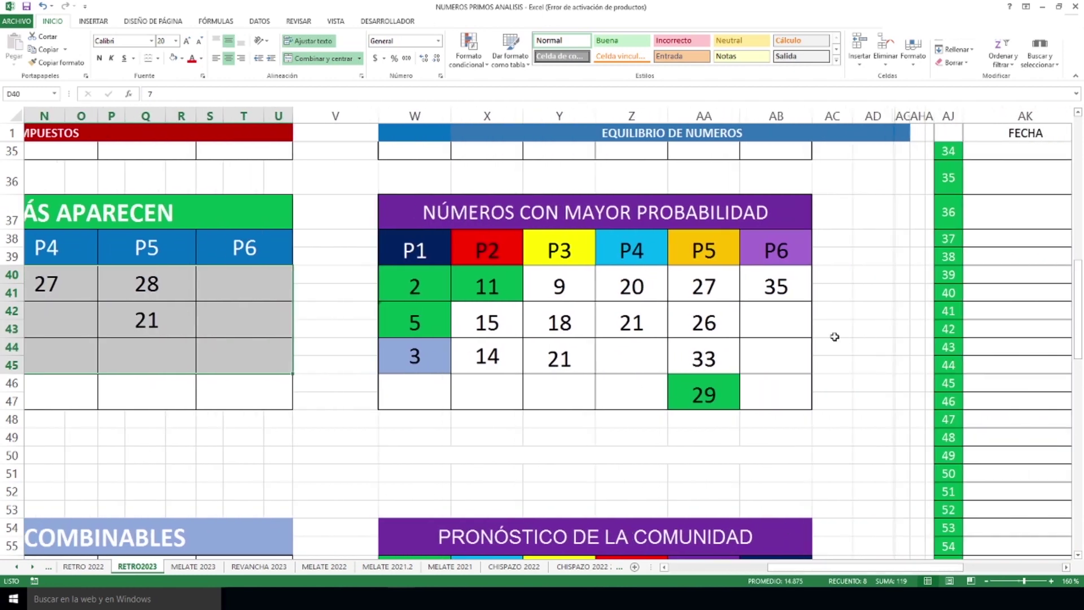
{"action": "left_click", "coordinate": [408, 359]}
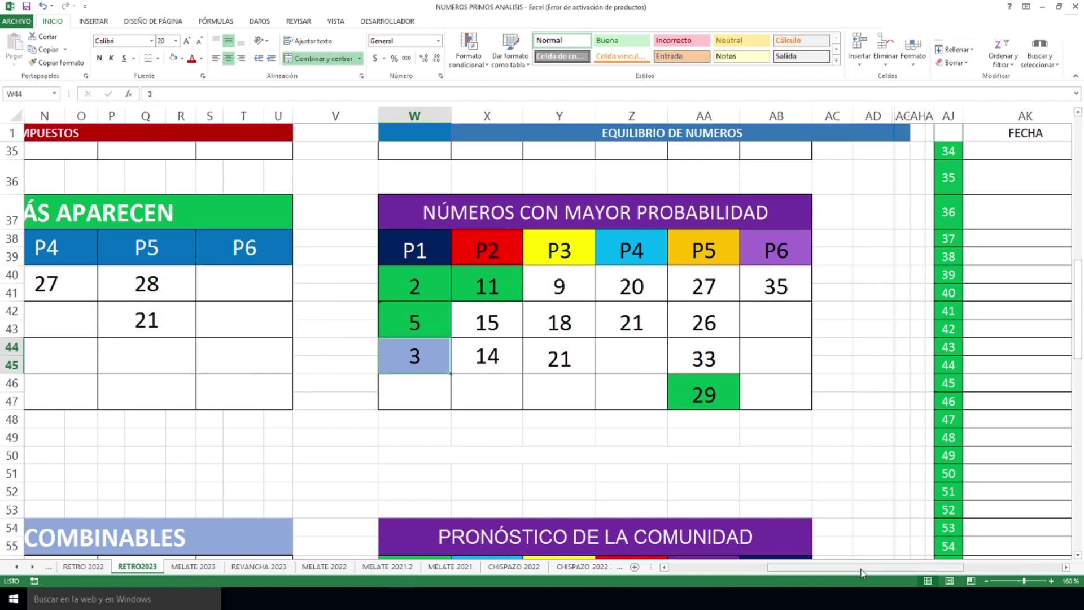
- Go through the highlighted numbers 3, 19, 23, 24 and 38 in the NÚMEROS COMBINABLES table
{"action": "left_click_drag", "start_coordinate": [862, 569], "coordinate": [763, 569]}
{"action": "scroll", "coordinate": [506, 406], "scroll_direction": "down", "scroll_amount": 5}
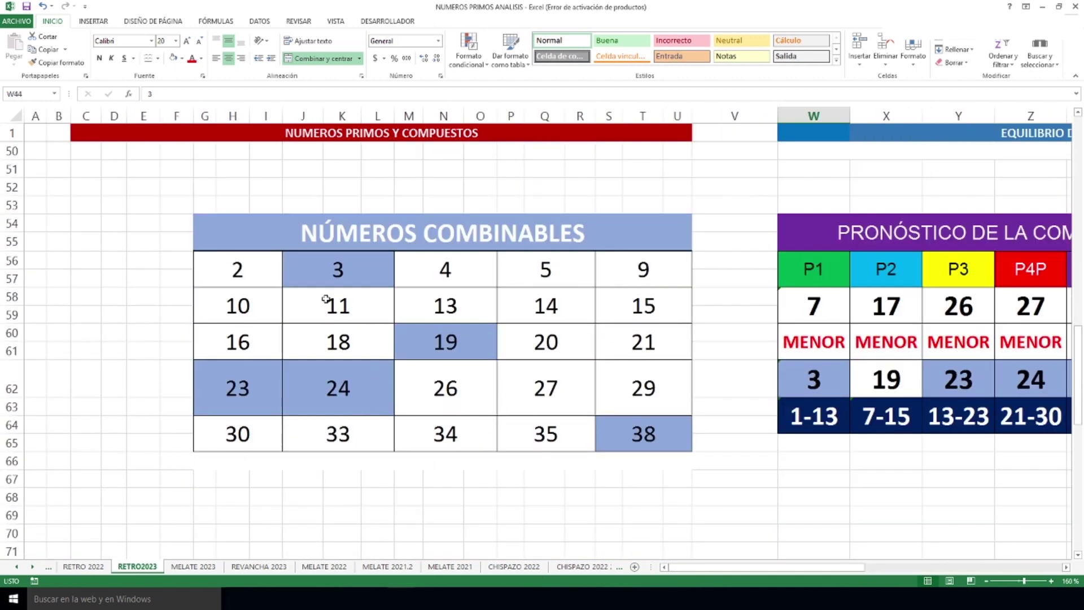
{"action": "left_click", "coordinate": [329, 273]}
{"action": "left_click", "coordinate": [445, 342]}
{"action": "left_click", "coordinate": [274, 412]}
{"action": "left_click", "coordinate": [316, 412]}
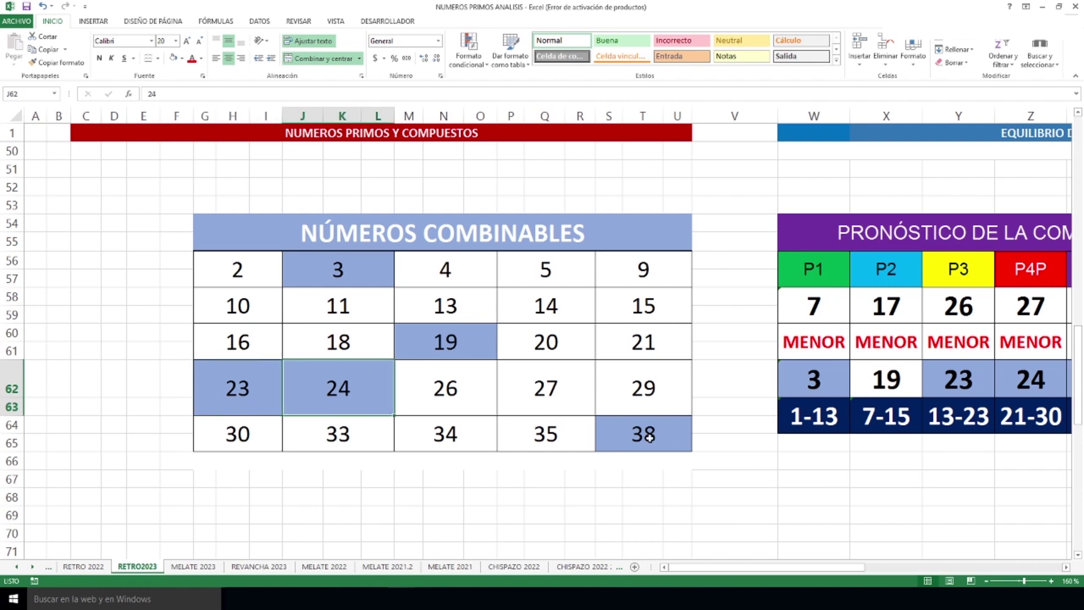
{"action": "left_click", "coordinate": [655, 438]}
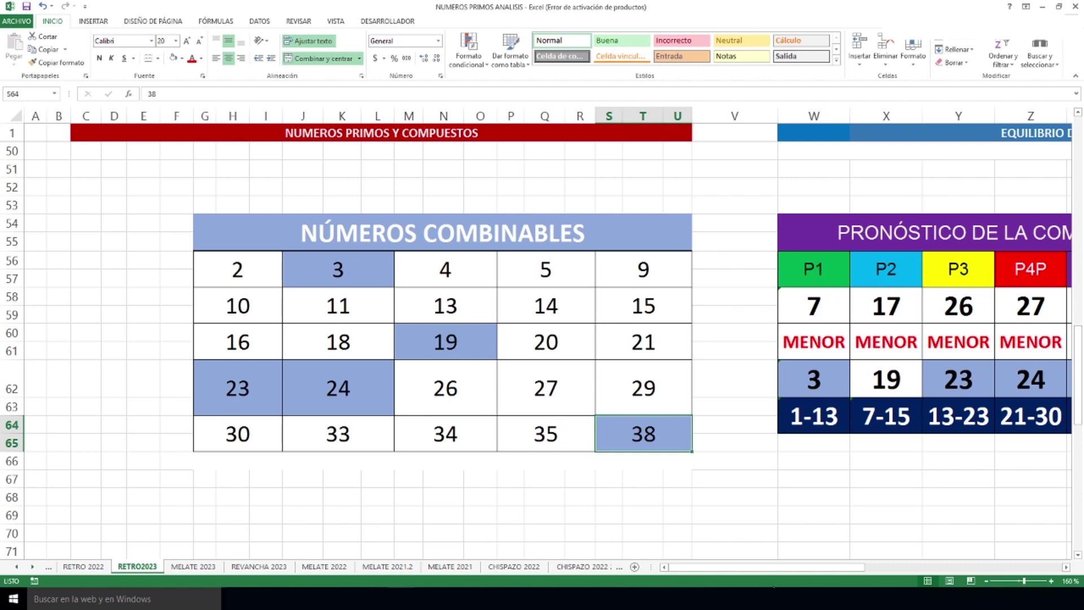
- Inspect the highlighted results 3, 23, 24 and 36 in the PRONÓSTICO DE LA COMUNIDAD table
{"action": "left_click_drag", "start_coordinate": [717, 564], "coordinate": [806, 563]}
{"action": "left_click", "coordinate": [424, 390]}
{"action": "left_click", "coordinate": [564, 384]}
{"action": "left_click", "coordinate": [631, 378]}
{"action": "left_click", "coordinate": [703, 378]}
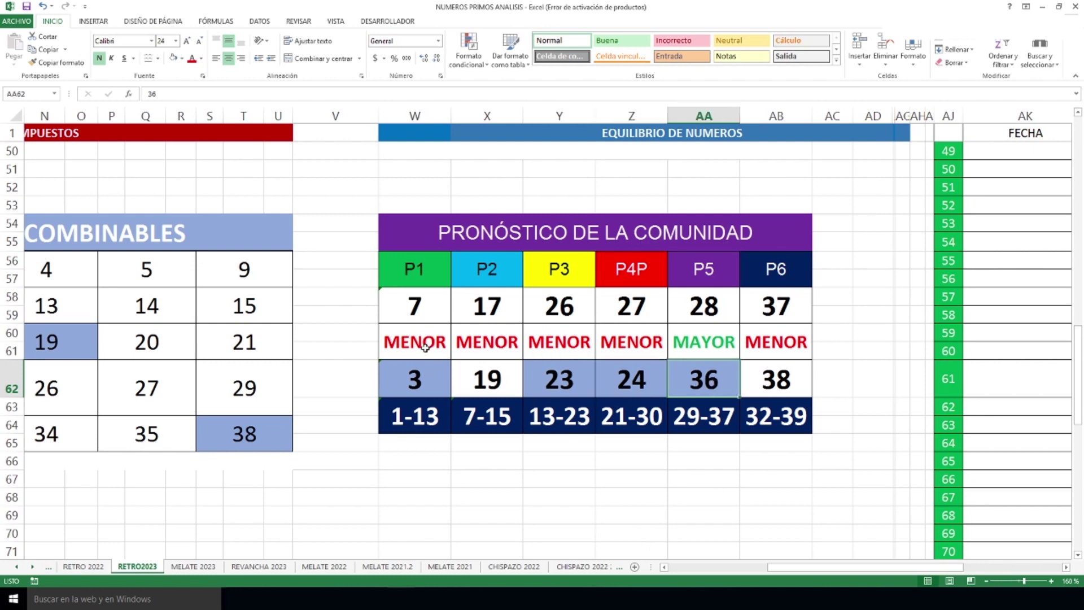
- Compare the previous number, the MENOR/MAYOR forecast and the drawn number for each position P1 to P6
{"action": "left_click_drag", "start_coordinate": [440, 309], "coordinate": [427, 389]}
{"action": "left_click_drag", "start_coordinate": [496, 305], "coordinate": [499, 370]}
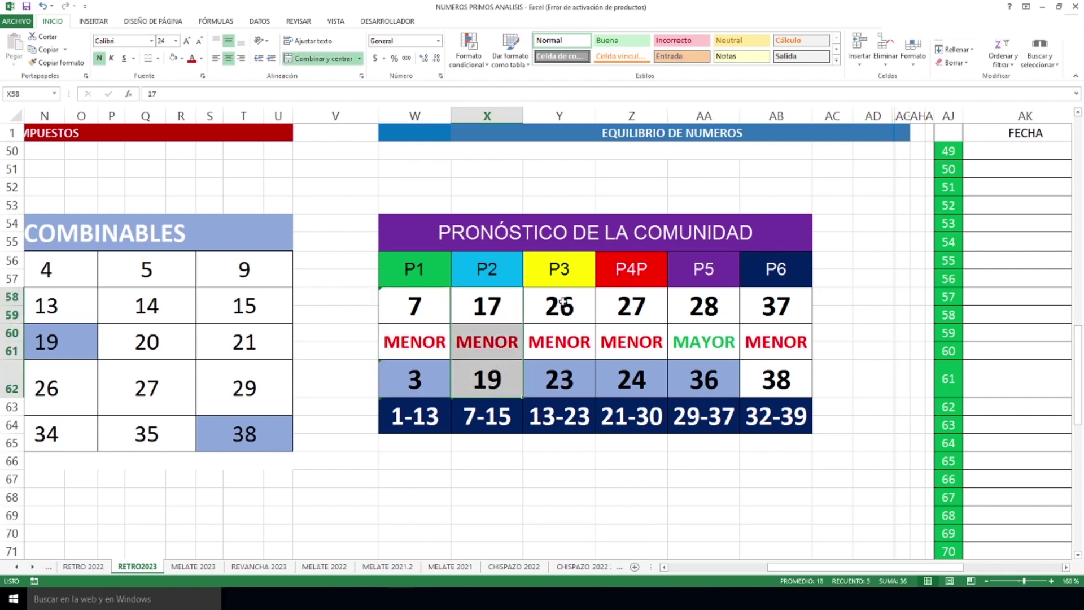
{"action": "left_click_drag", "start_coordinate": [563, 302], "coordinate": [574, 370]}
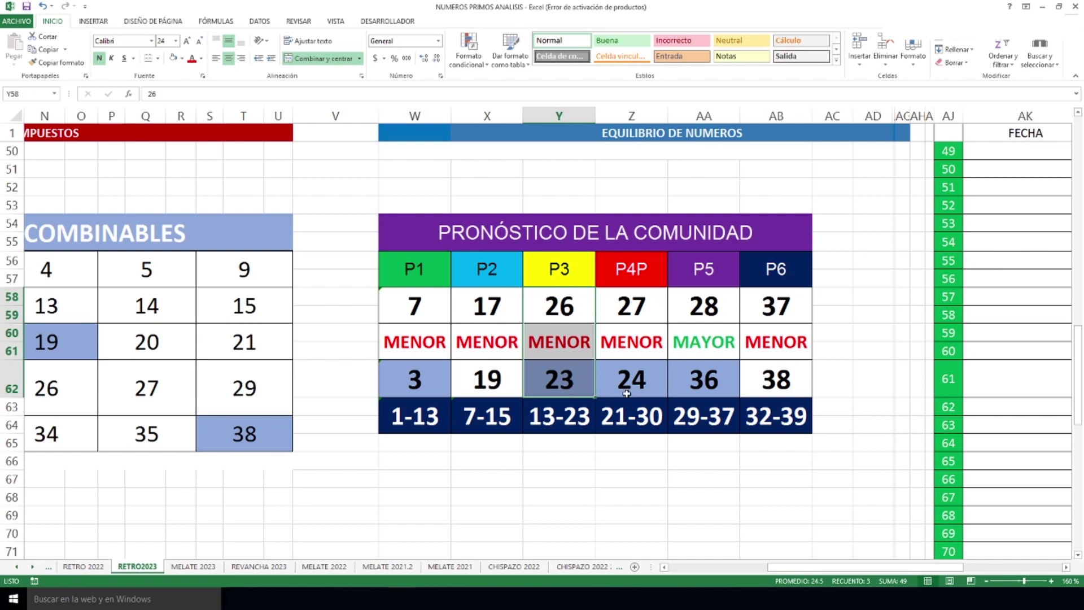
{"action": "left_click_drag", "start_coordinate": [638, 302], "coordinate": [647, 371]}
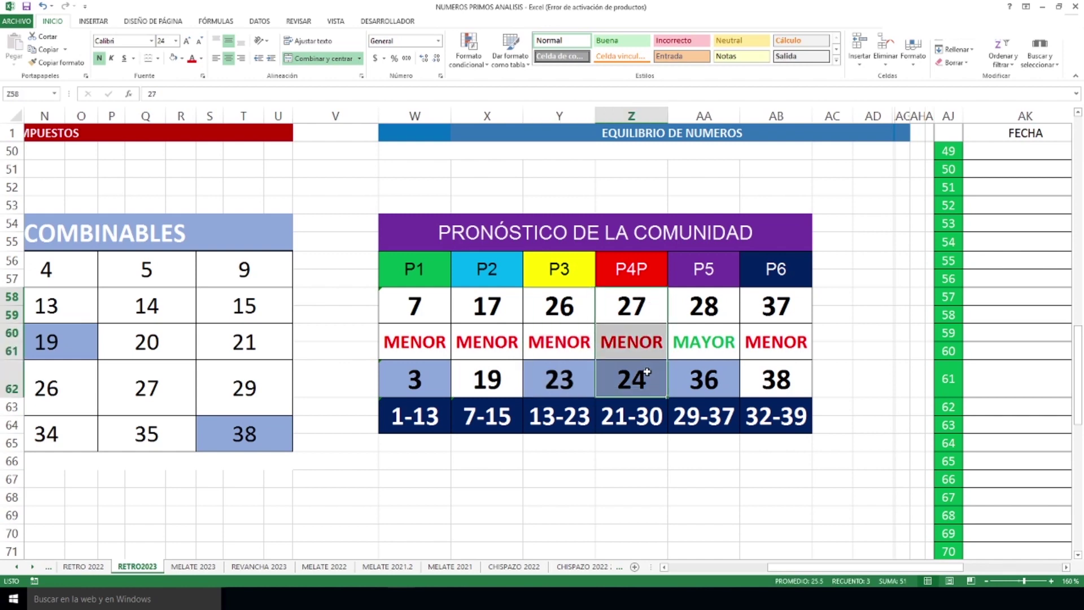
{"action": "left_click_drag", "start_coordinate": [716, 304], "coordinate": [717, 378]}
{"action": "left_click_drag", "start_coordinate": [780, 307], "coordinate": [773, 377]}
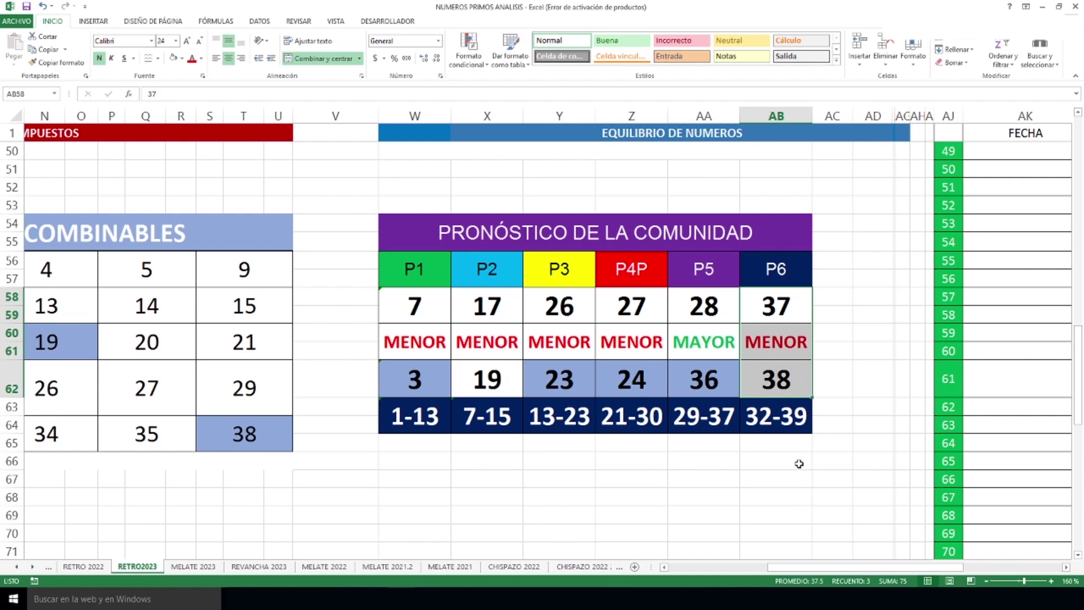
{"action": "left_click", "coordinate": [822, 446]}
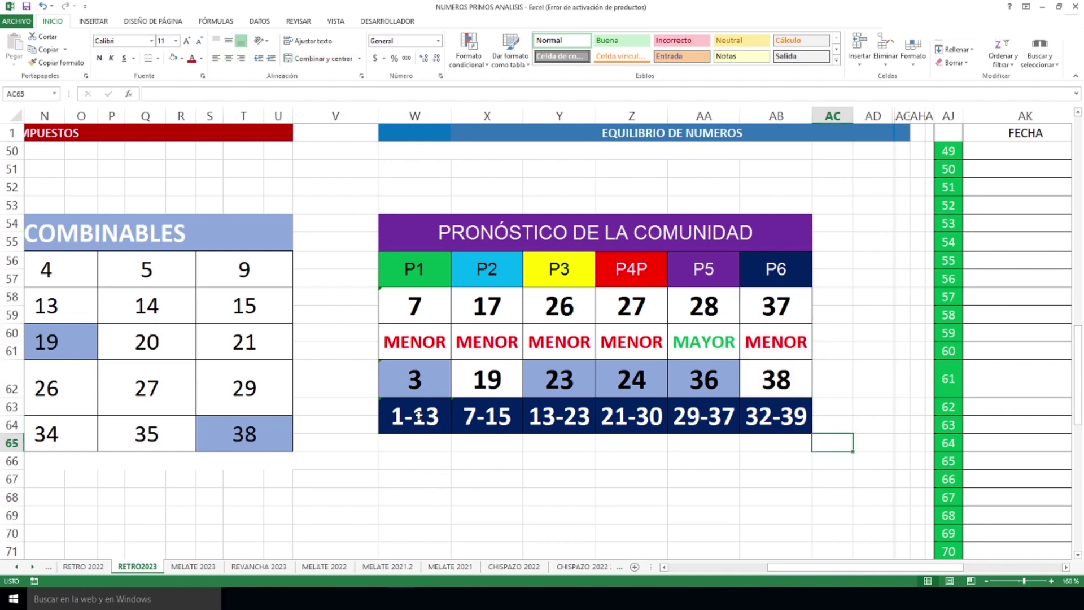
- Compare each drawn number with the forecast range beneath it, from P1 to P6 of the community forecast
{"action": "left_click", "coordinate": [418, 377]}
{"action": "key", "text": "Down"}
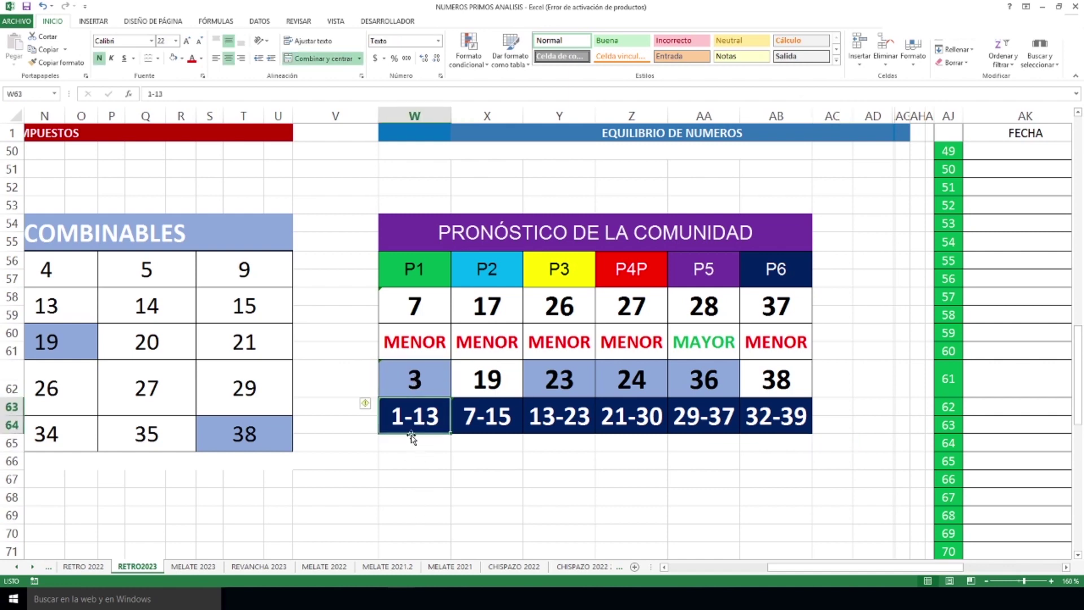
{"action": "left_click", "coordinate": [498, 387]}
{"action": "left_click", "coordinate": [500, 424]}
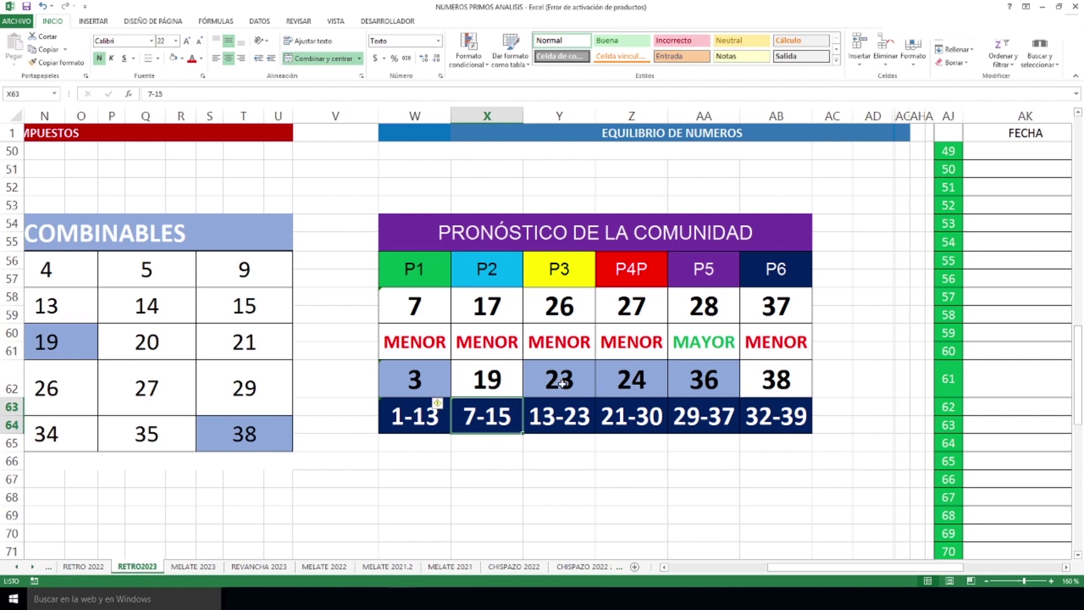
{"action": "left_click", "coordinate": [559, 420]}
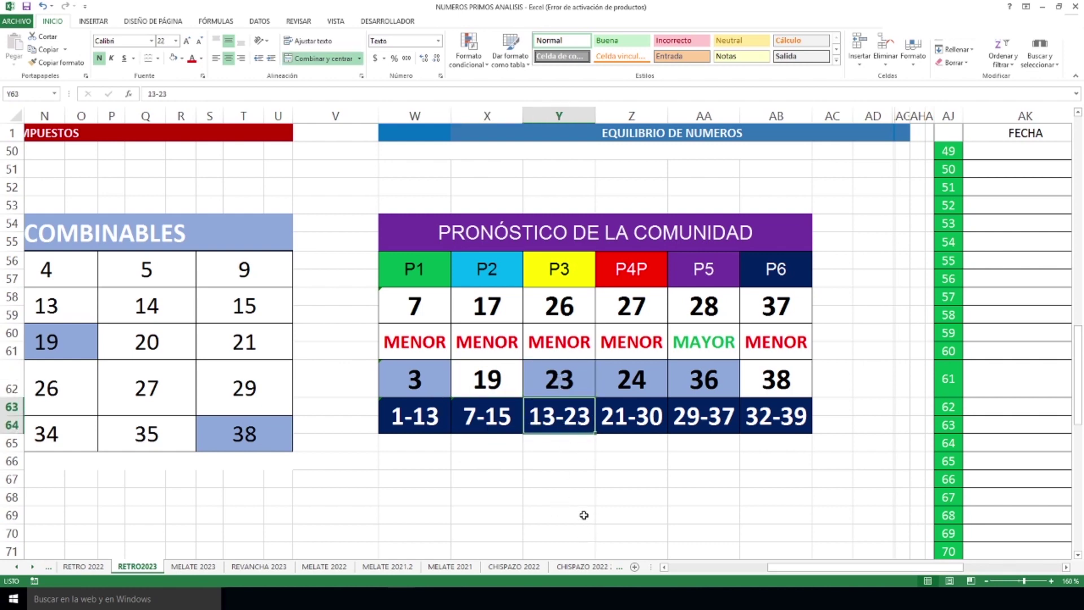
{"action": "left_click", "coordinate": [644, 379]}
{"action": "left_click", "coordinate": [632, 422]}
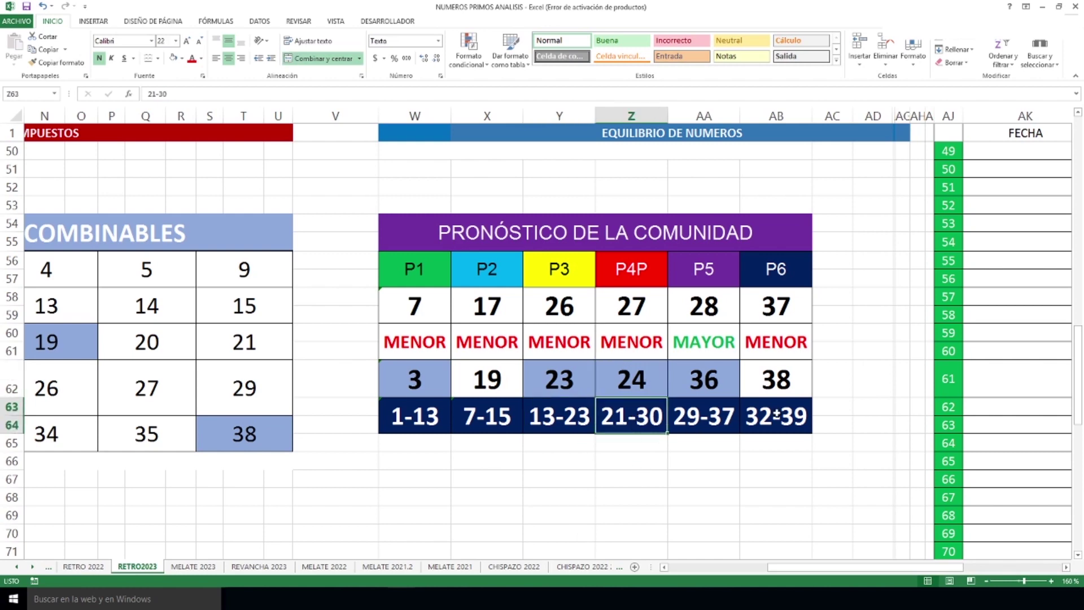
{"action": "left_click", "coordinate": [719, 380]}
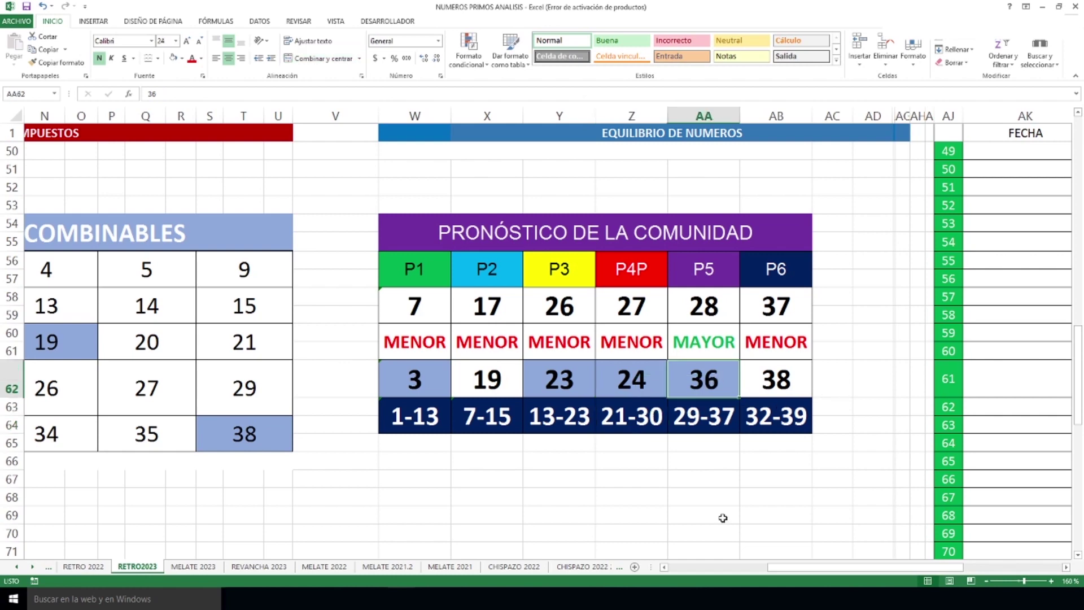
{"action": "left_click", "coordinate": [724, 420]}
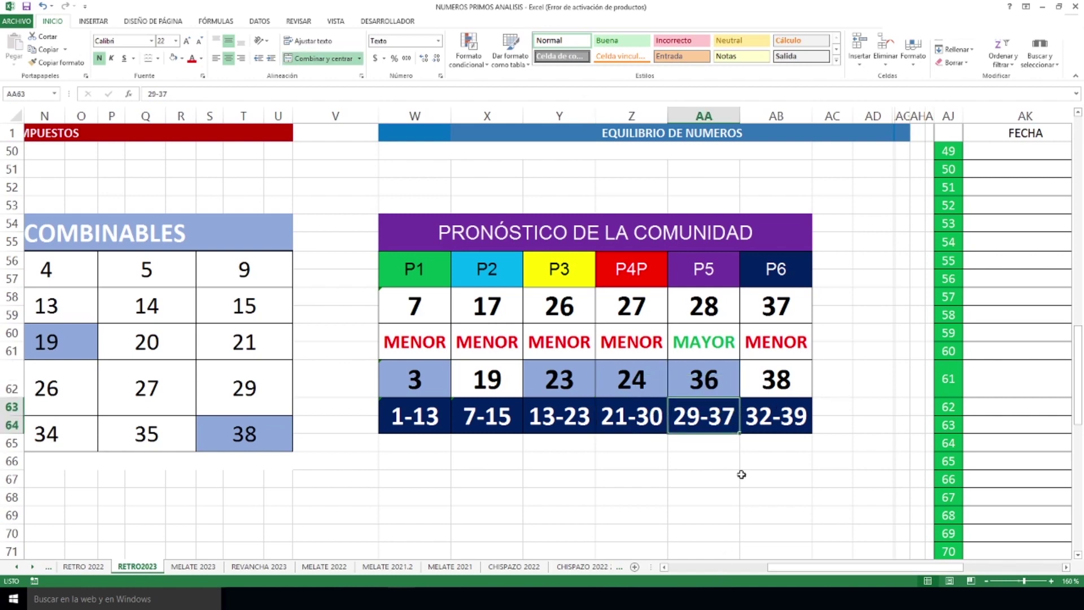
{"action": "left_click", "coordinate": [792, 385]}
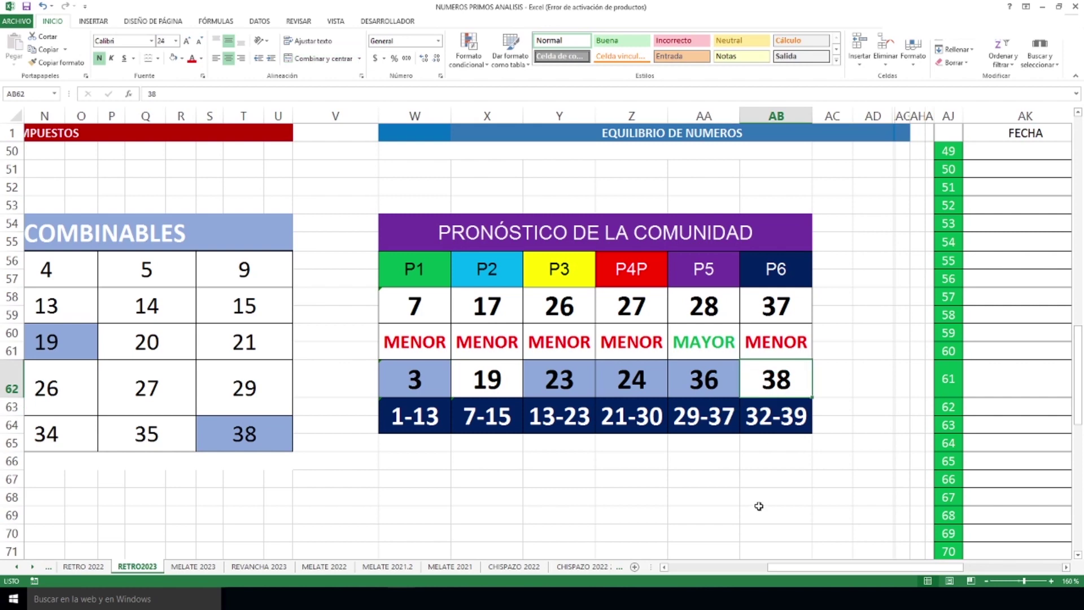
{"action": "left_click", "coordinate": [776, 420]}
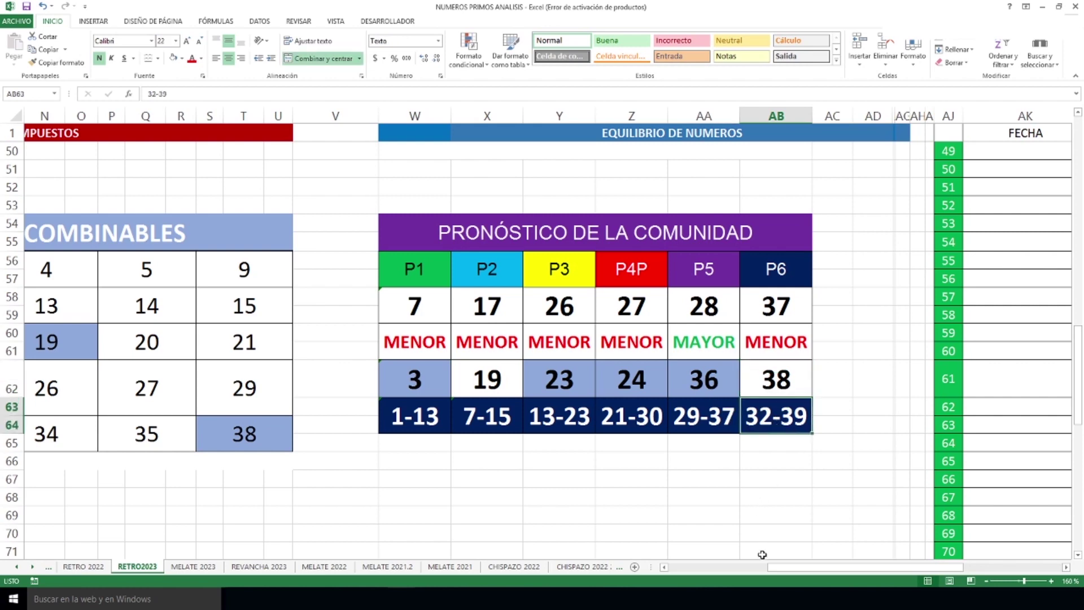
- Switch to the NUMEROS PRIMOS PRONOSTICO workbook and view its draw history on the RETRO2023 sheet
{"action": "scroll", "coordinate": [767, 552], "scroll_direction": "up", "scroll_amount": 16}
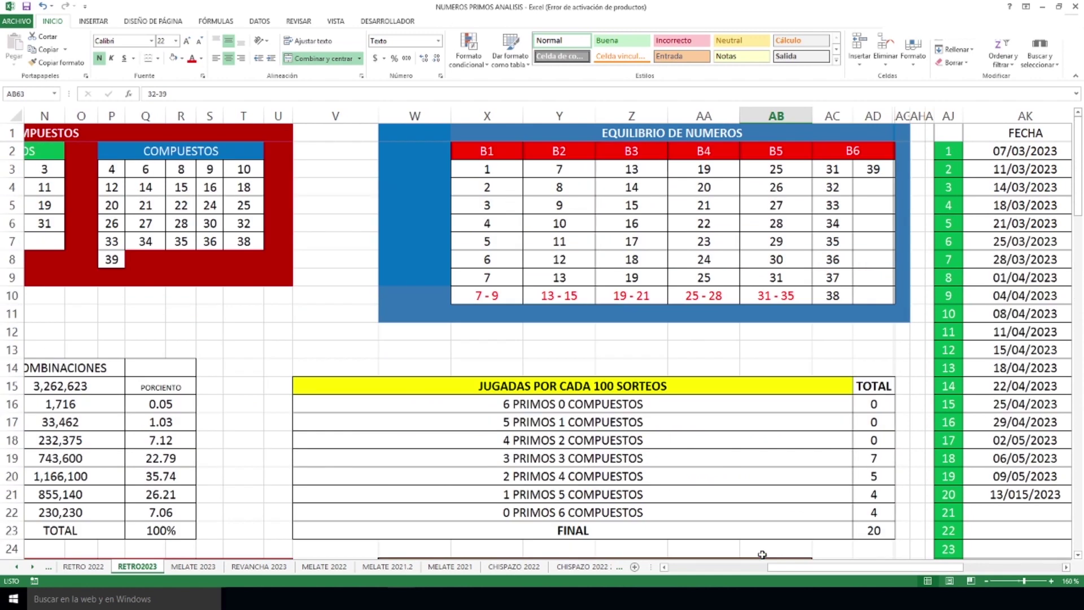
{"action": "left_click", "coordinate": [1042, 7]}
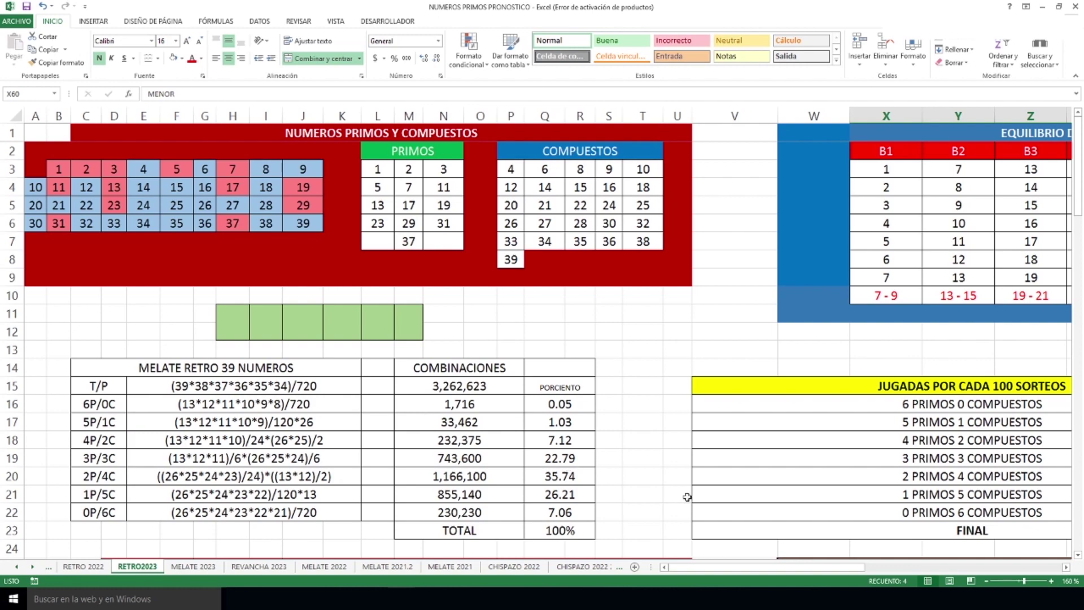
{"action": "left_click_drag", "start_coordinate": [757, 567], "coordinate": [495, 579]}
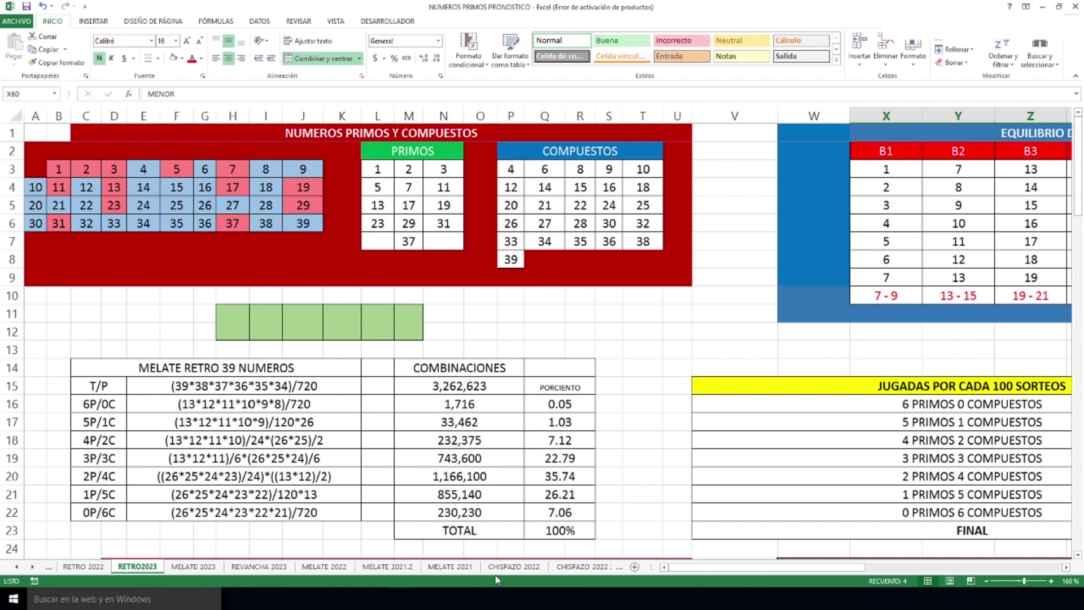
{"action": "left_click_drag", "start_coordinate": [731, 567], "coordinate": [972, 570]}
{"action": "scroll", "coordinate": [757, 345], "scroll_direction": "down", "scroll_amount": 1}
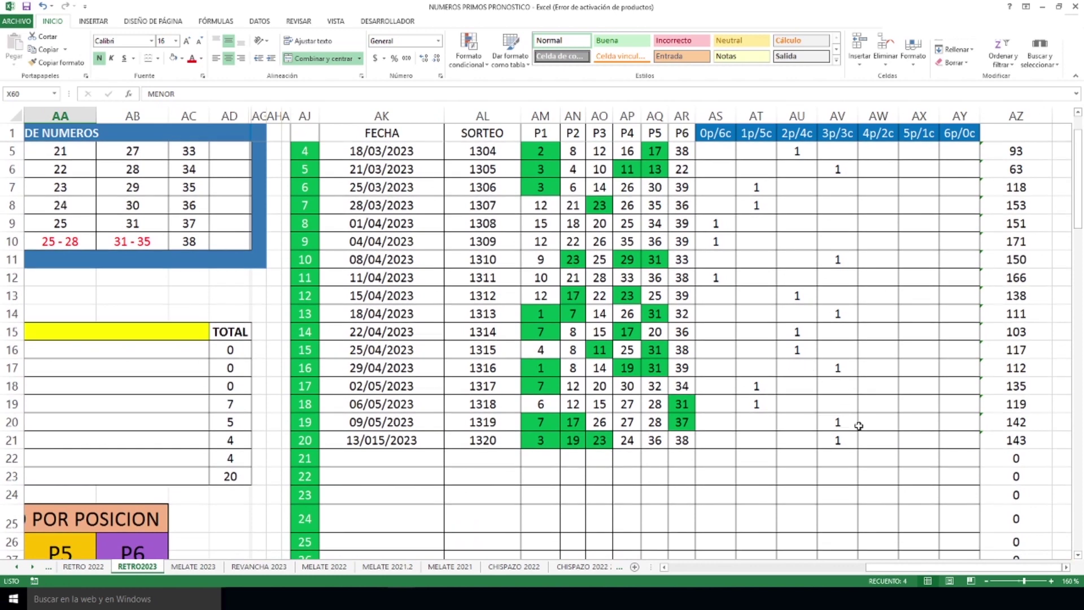
- Check draw 1320's 3p/3c entry and the empty 2p/4c cells for draws 1316 to 1320
{"action": "left_click", "coordinate": [838, 441]}
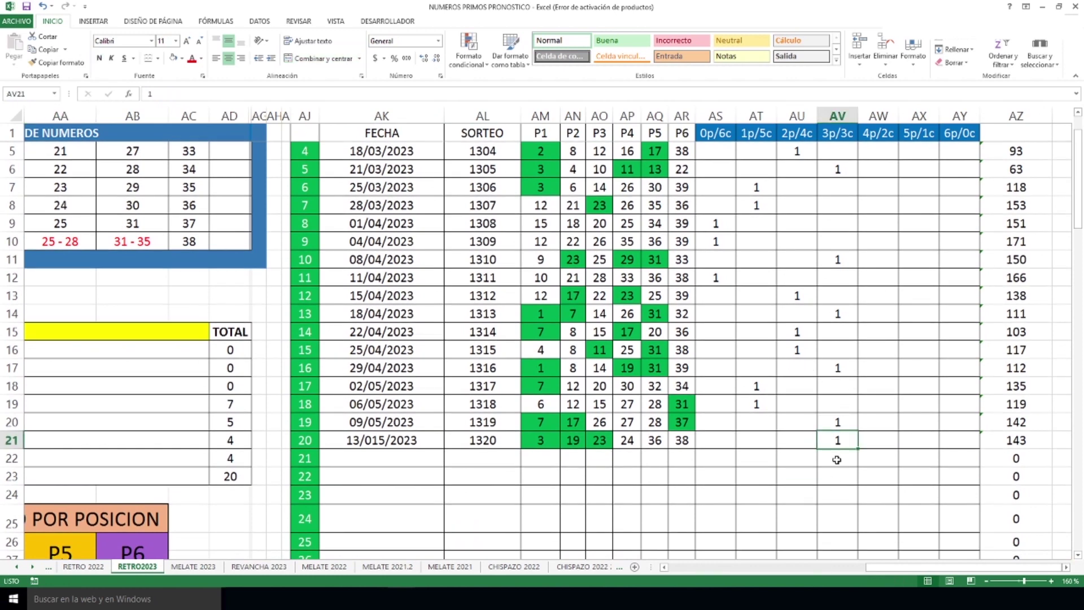
{"action": "left_click_drag", "start_coordinate": [805, 367], "coordinate": [797, 419]}
{"action": "left_click_drag", "start_coordinate": [797, 445], "coordinate": [797, 445]}
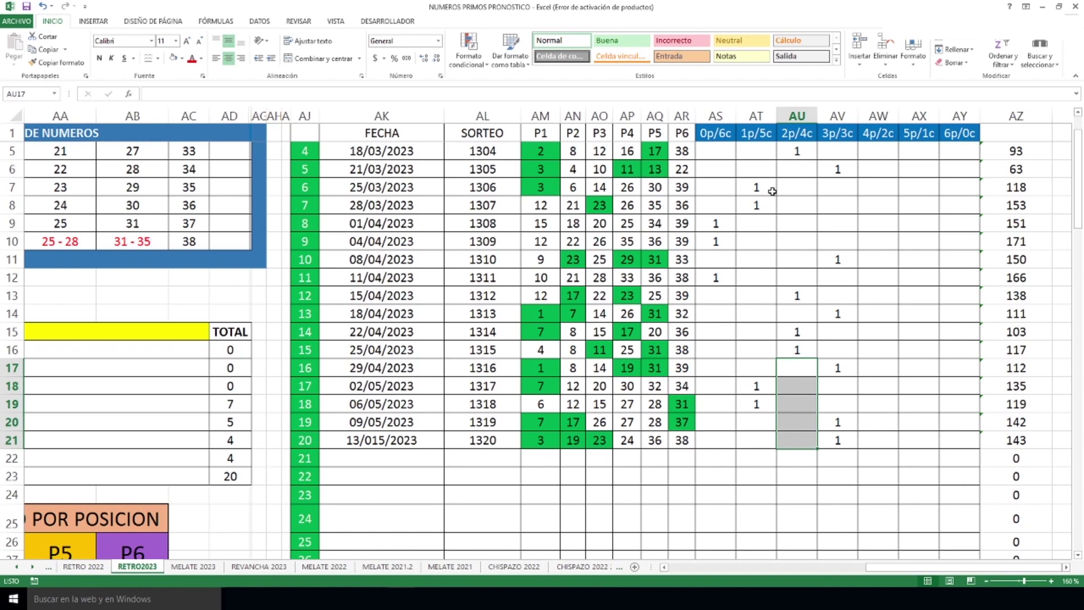
- Compare the two consecutive pairs of 1p/5c entries with the blank 1p/5c cells of draws 1319 and 1320
{"action": "scroll", "coordinate": [754, 192], "scroll_direction": "up", "scroll_amount": 1}
{"action": "left_click_drag", "start_coordinate": [760, 240], "coordinate": [764, 281]}
{"action": "left_click_drag", "start_coordinate": [766, 448], "coordinate": [757, 457]}
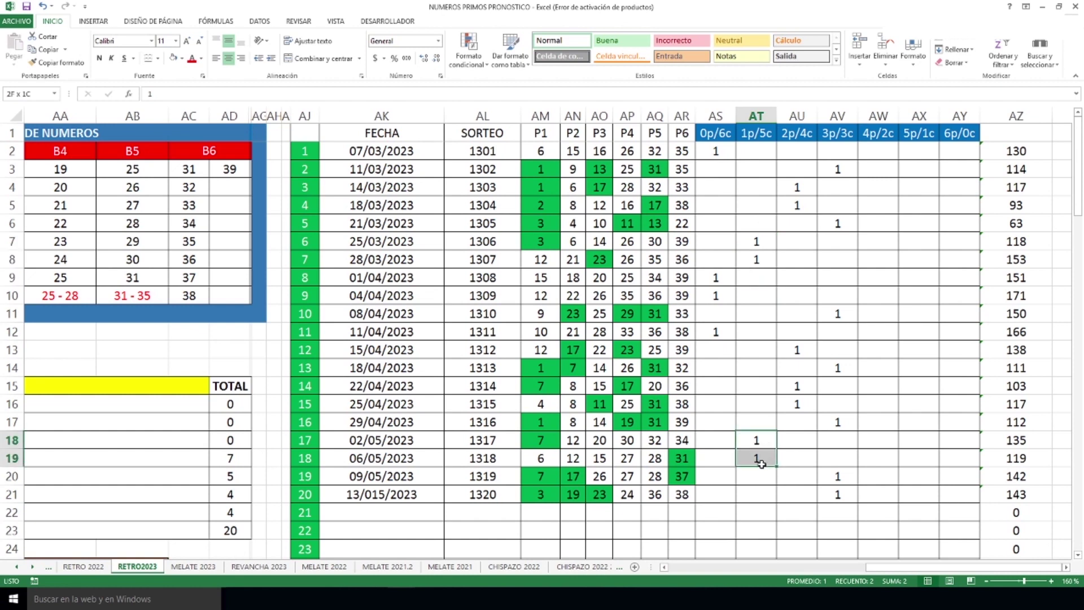
{"action": "left_click_drag", "start_coordinate": [758, 237], "coordinate": [760, 257]}
{"action": "left_click_drag", "start_coordinate": [757, 438], "coordinate": [756, 493]}
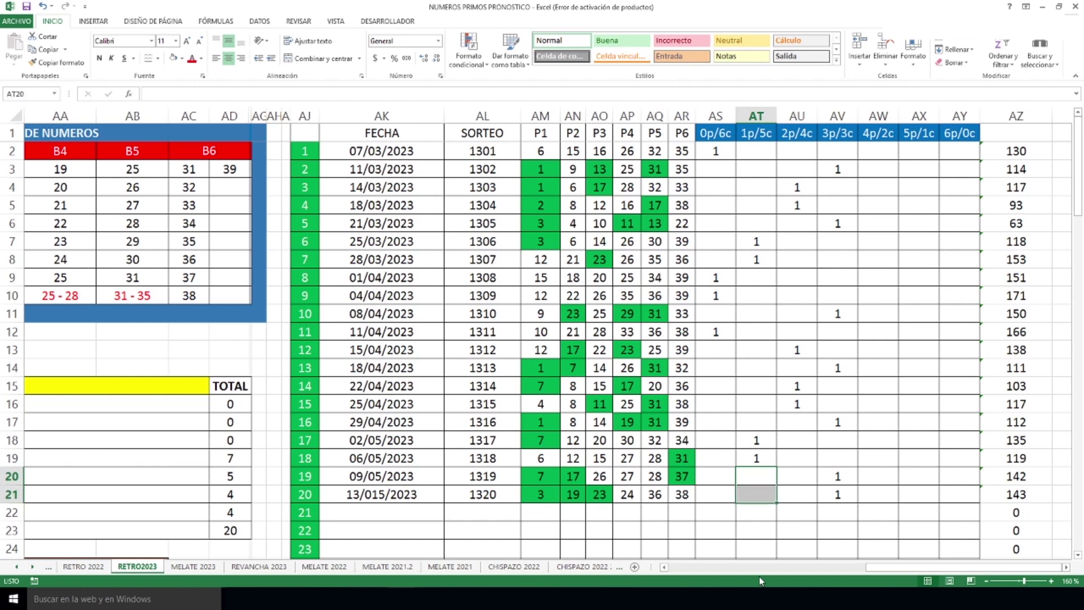
- Inspect the gaps since the last 2p/4c, 0p/6c and 1p/5c entries in the draw history
{"action": "left_click_drag", "start_coordinate": [796, 421], "coordinate": [802, 531]}
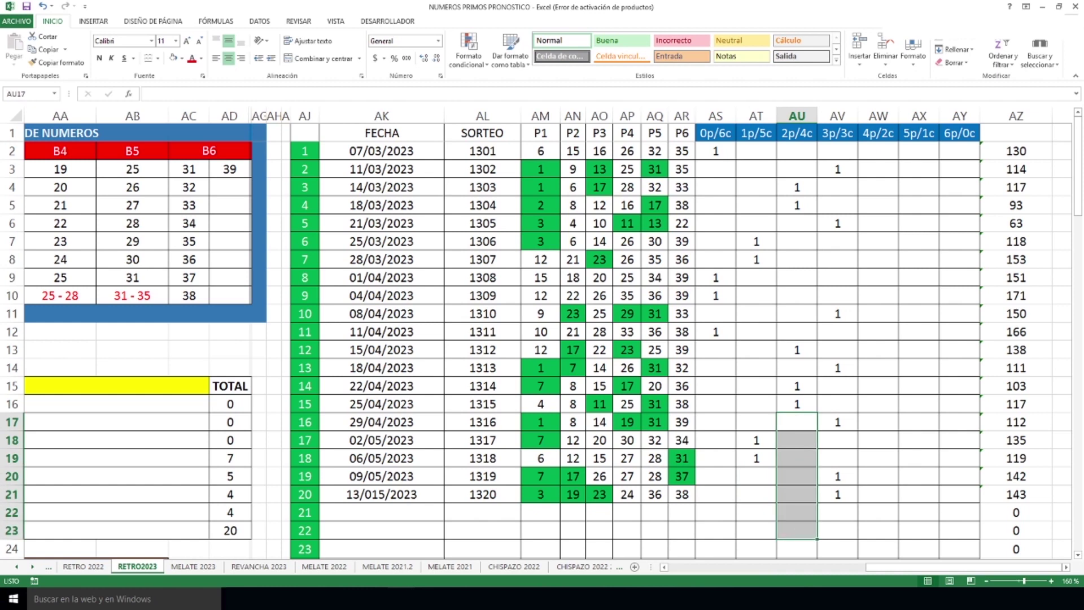
{"action": "left_click_drag", "start_coordinate": [716, 346], "coordinate": [716, 508]}
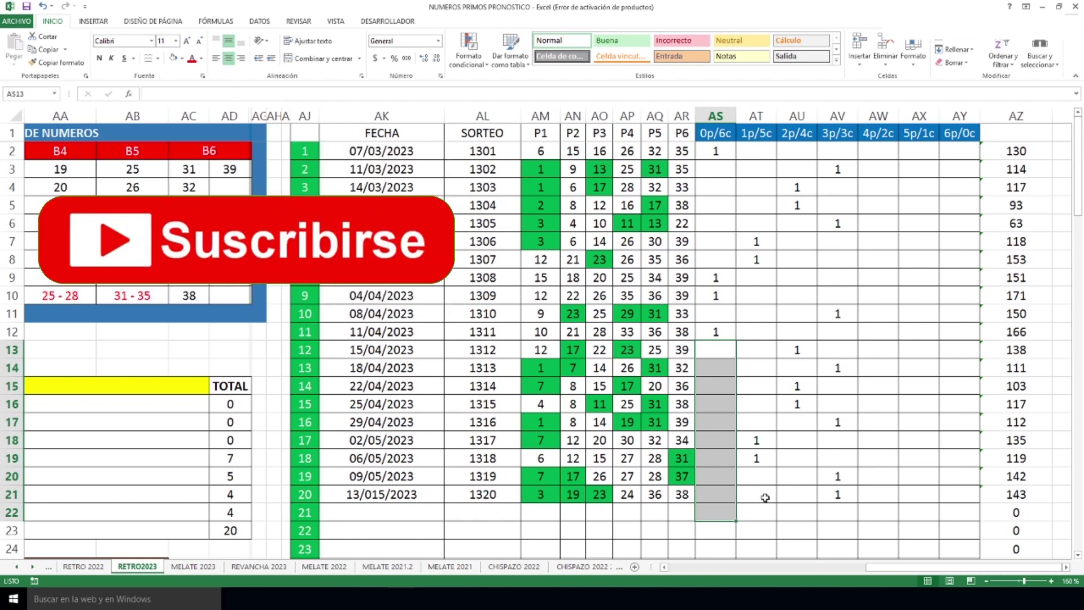
{"action": "left_click_drag", "start_coordinate": [758, 479], "coordinate": [757, 530]}
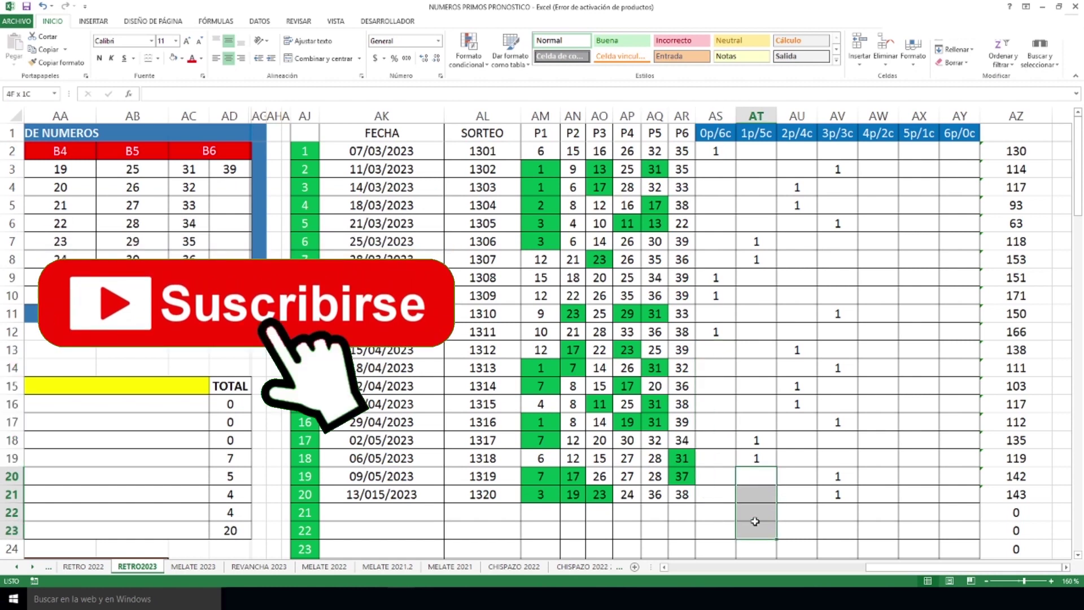
{"action": "left_click_drag", "start_coordinate": [799, 421], "coordinate": [798, 548]}
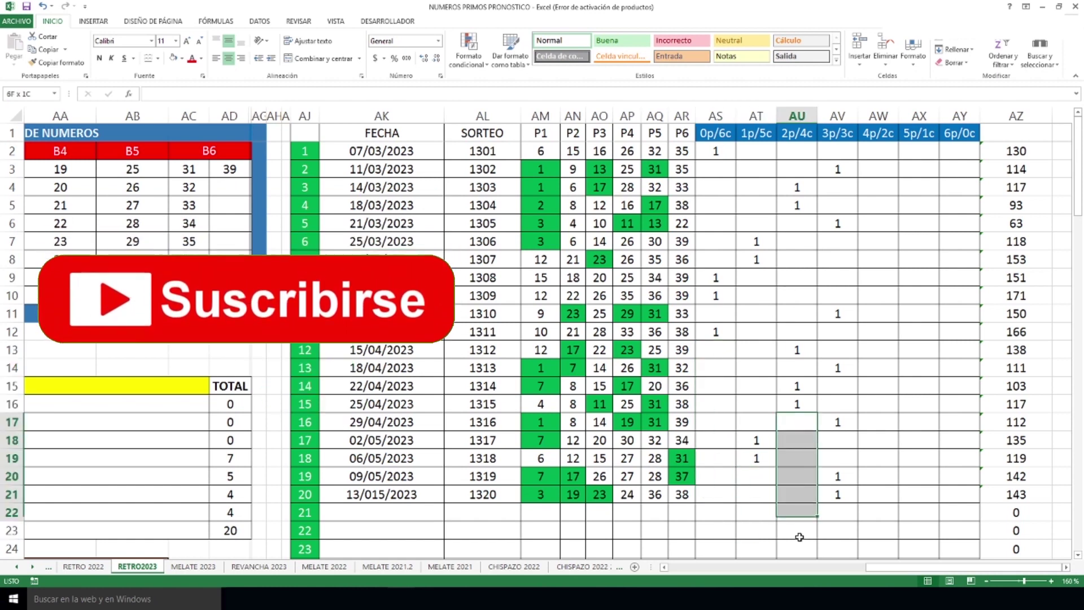
{"action": "left_click_drag", "start_coordinate": [714, 363], "coordinate": [738, 513]}
{"action": "left_click_drag", "start_coordinate": [801, 543], "coordinate": [800, 531]}
- Review the numbers listed under EVITAR EN P1 and EVITAR EN P2
{"action": "left_click_drag", "start_coordinate": [923, 569], "coordinate": [725, 569]}
{"action": "scroll", "coordinate": [249, 271], "scroll_direction": "down", "scroll_amount": 4}
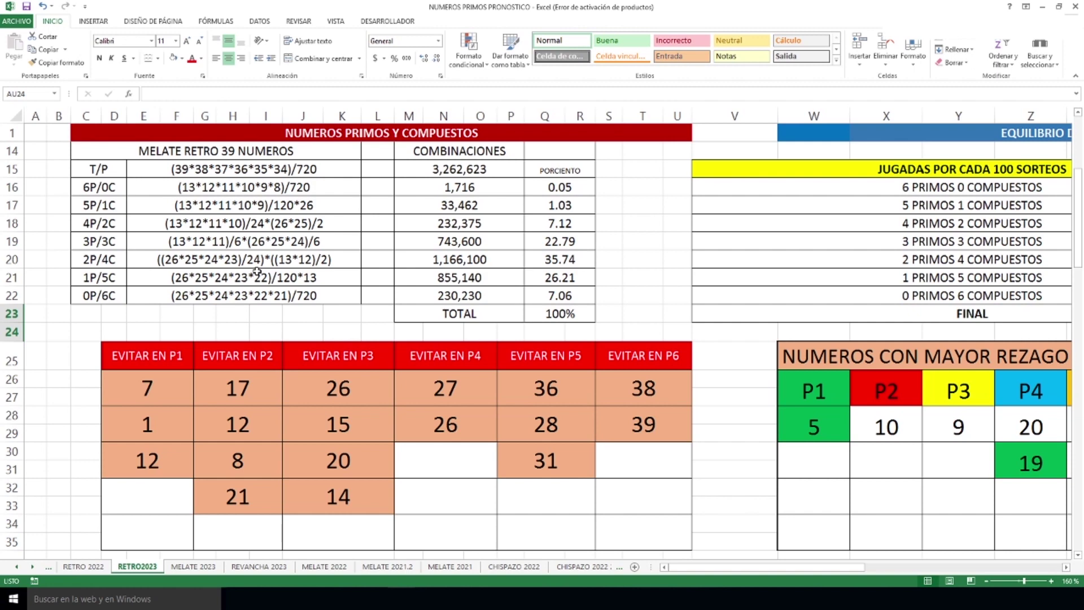
{"action": "left_click", "coordinate": [157, 394]}
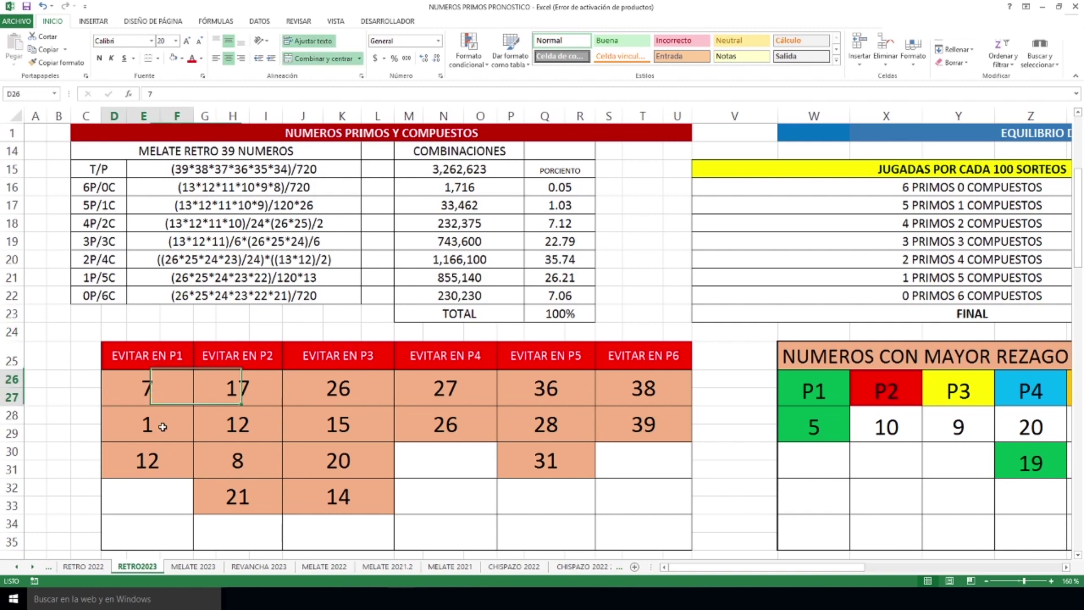
{"action": "left_click", "coordinate": [236, 388]}
{"action": "left_click", "coordinate": [257, 433]}
{"action": "left_click", "coordinate": [256, 460]}
{"action": "left_click", "coordinate": [256, 496]}
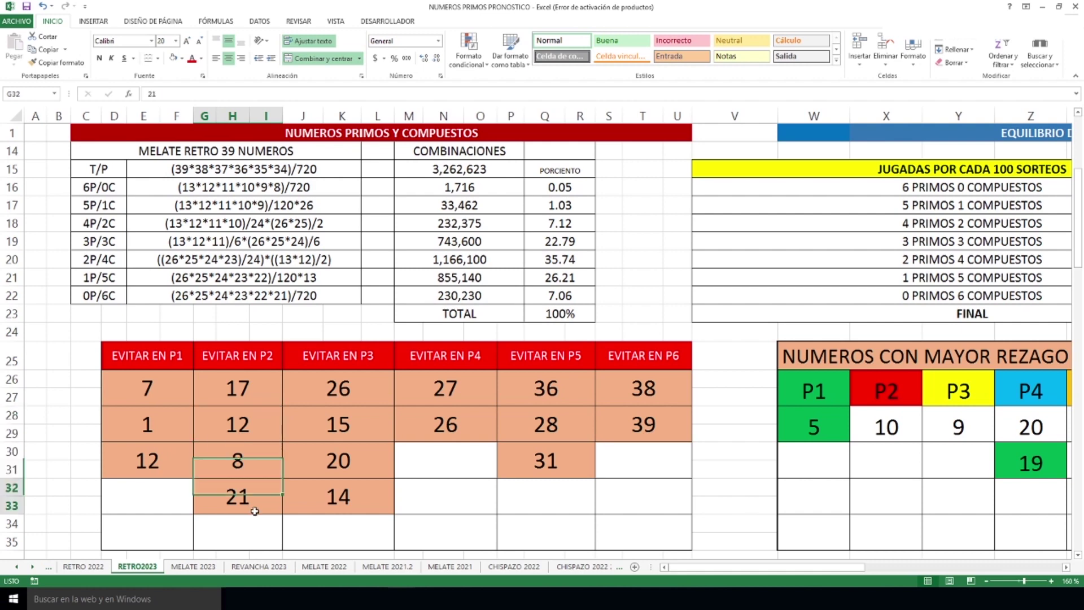
- Review the numbers listed under EVITAR EN P3 and EVITAR EN P4
{"action": "left_click", "coordinate": [350, 389]}
{"action": "left_click", "coordinate": [357, 426]}
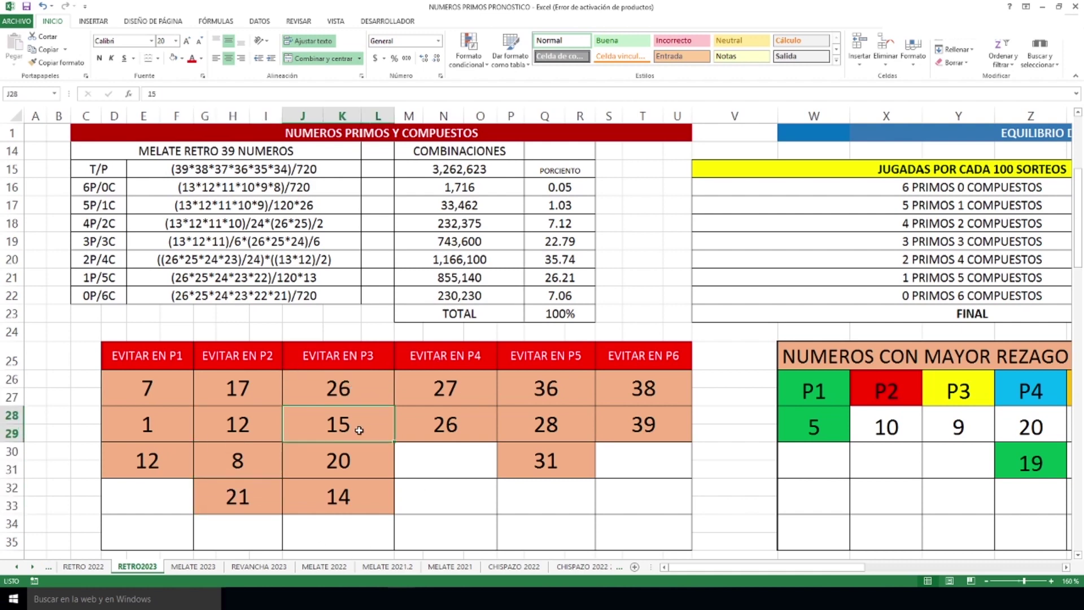
{"action": "left_click", "coordinate": [347, 466]}
{"action": "left_click", "coordinate": [350, 503]}
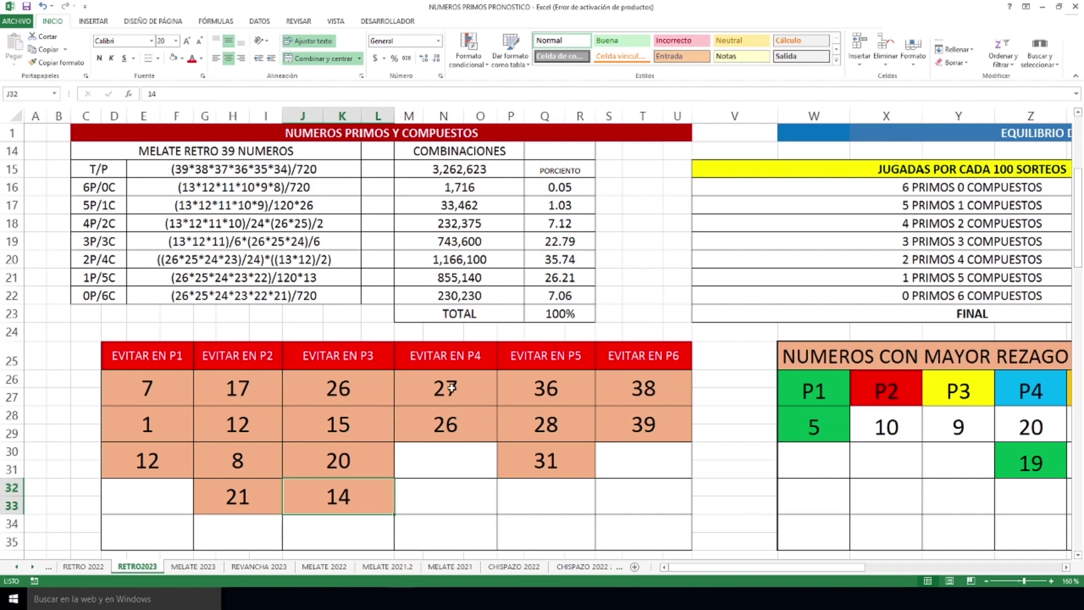
{"action": "left_click", "coordinate": [452, 388]}
{"action": "left_click", "coordinate": [465, 435]}
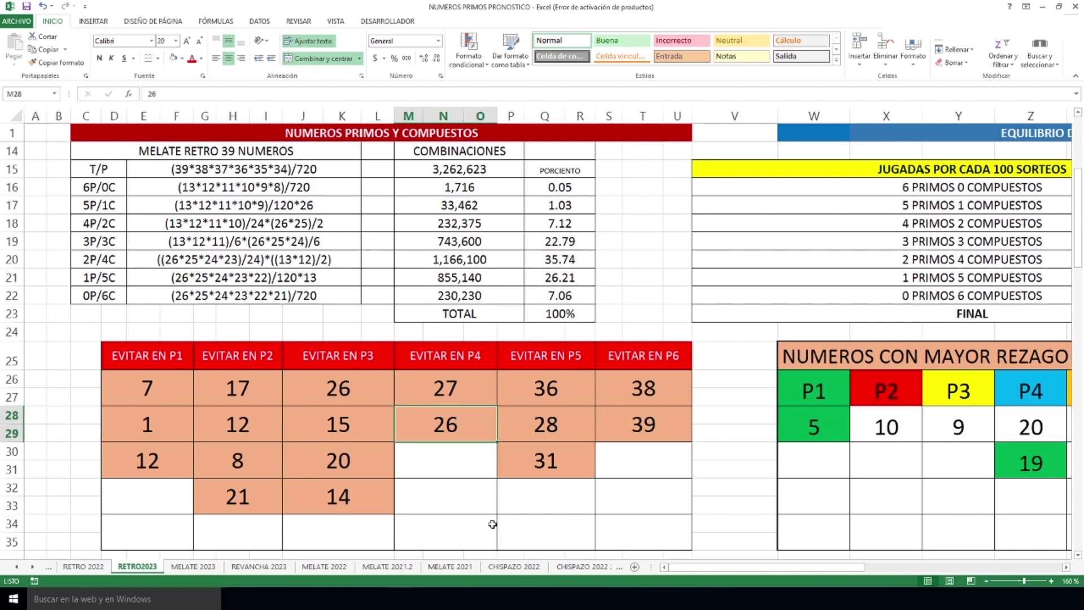
- Review the numbers listed under EVITAR EN P5 and EVITAR EN P6
{"action": "left_click", "coordinate": [557, 395]}
{"action": "left_click", "coordinate": [551, 429]}
{"action": "left_click", "coordinate": [549, 458]}
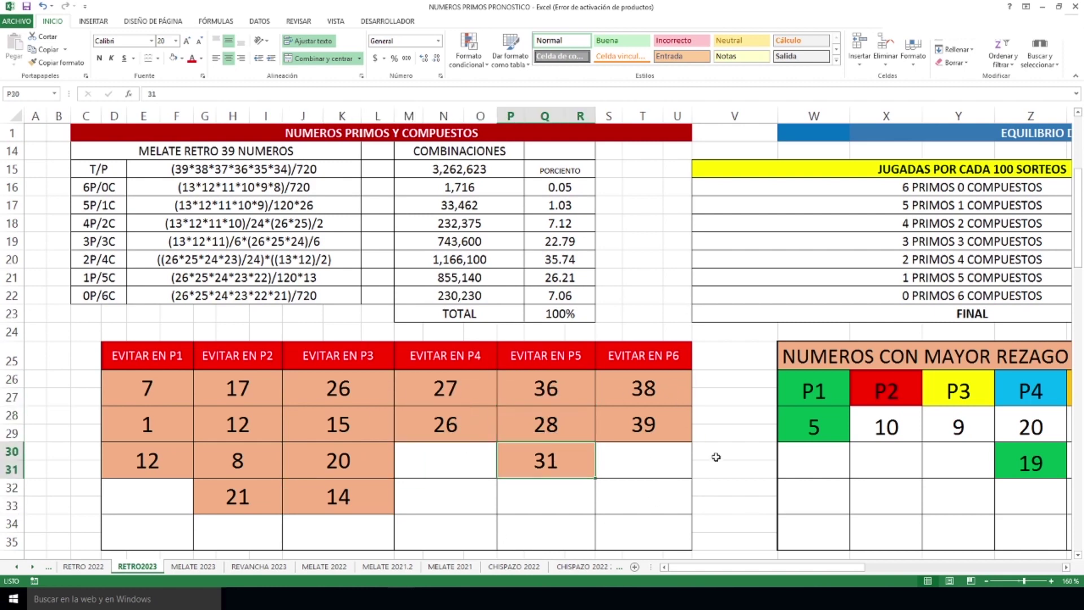
{"action": "left_click", "coordinate": [655, 395]}
{"action": "left_click", "coordinate": [649, 424]}
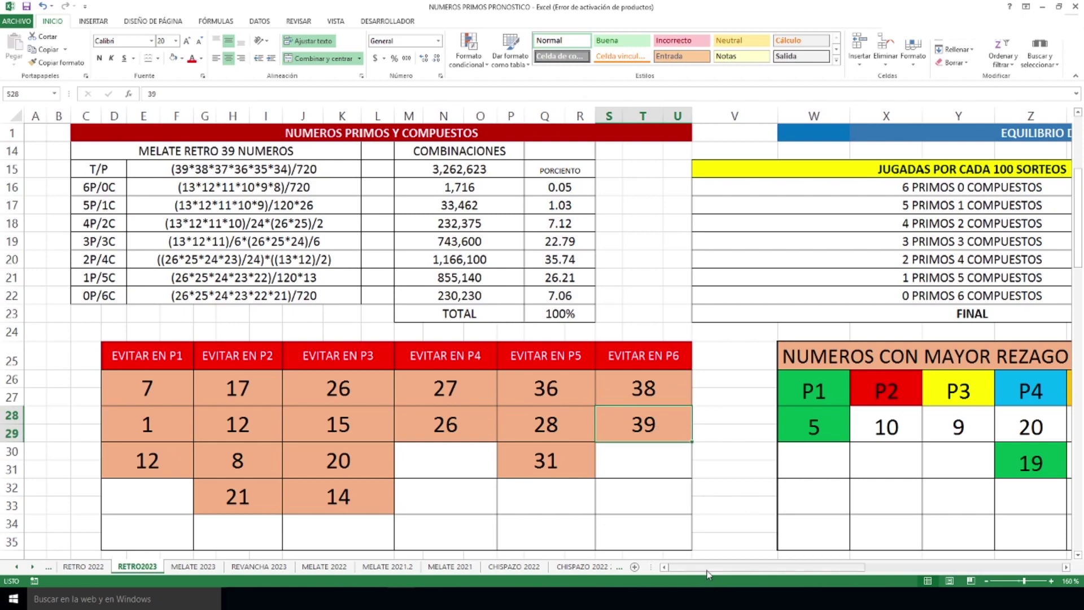
- Review the NUMEROS CON MAYOR REZAGO POR POSICION table from P1 to P6
{"action": "left_click_drag", "start_coordinate": [706, 569], "coordinate": [813, 569]}
{"action": "scroll", "coordinate": [668, 401], "scroll_direction": "down", "scroll_amount": 2}
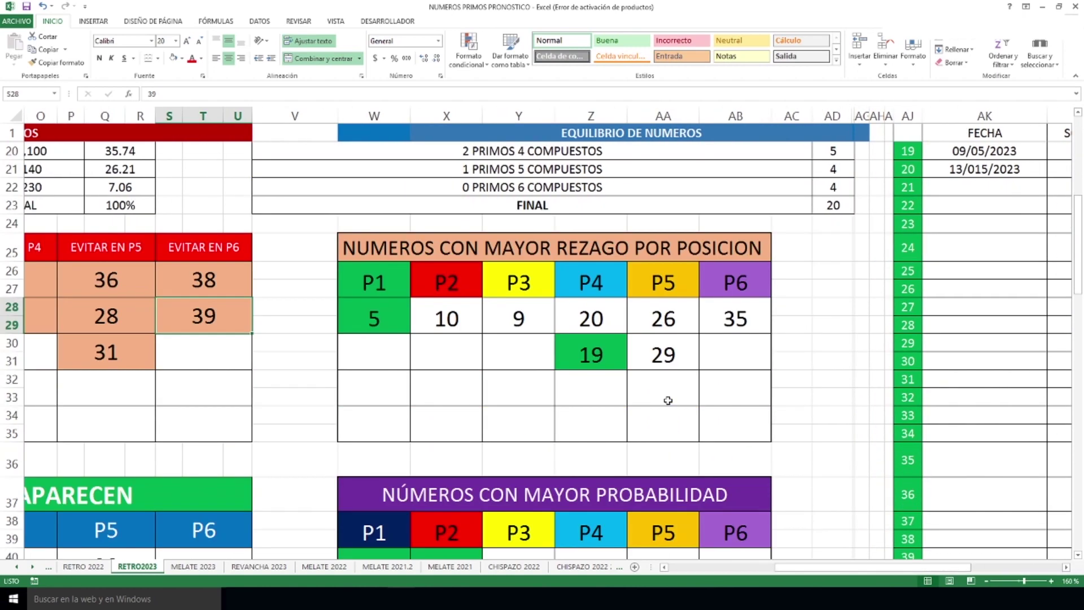
{"action": "left_click_drag", "start_coordinate": [380, 387], "coordinate": [704, 390]}
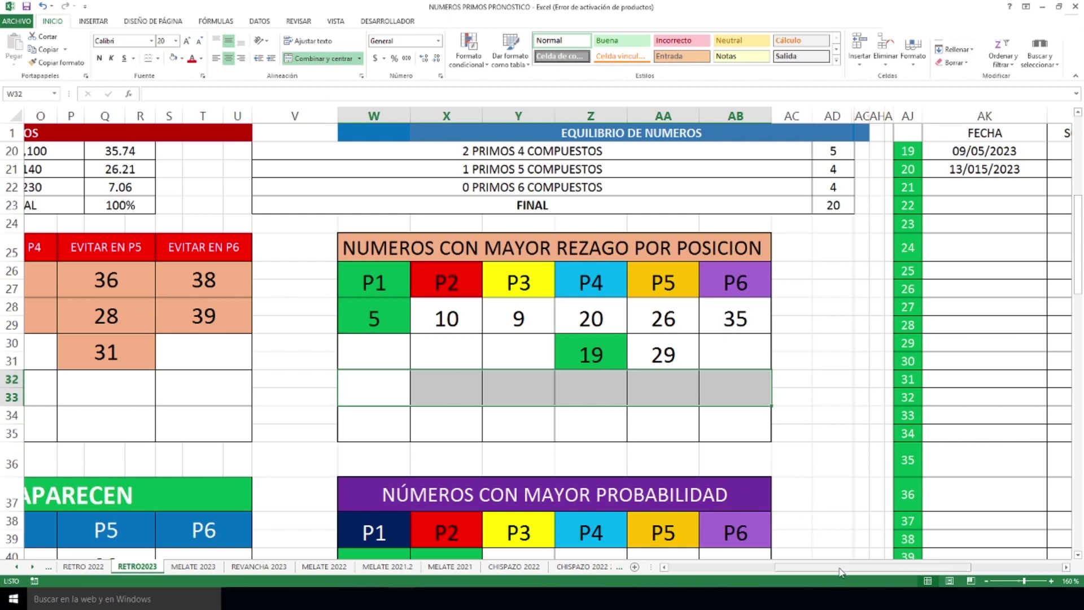
- Review the numbers per position in the NÚMEROS QUE MÁS APARECEN table
{"action": "left_click_drag", "start_coordinate": [841, 572], "coordinate": [736, 572]}
{"action": "scroll", "coordinate": [380, 353], "scroll_direction": "down", "scroll_amount": 3}
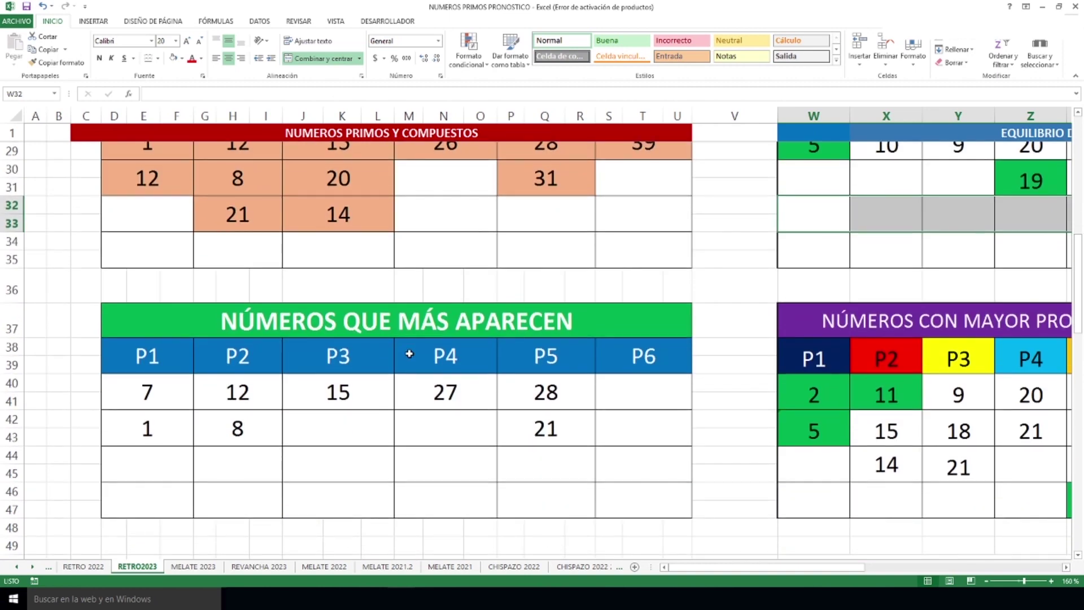
{"action": "left_click_drag", "start_coordinate": [157, 398], "coordinate": [633, 444]}
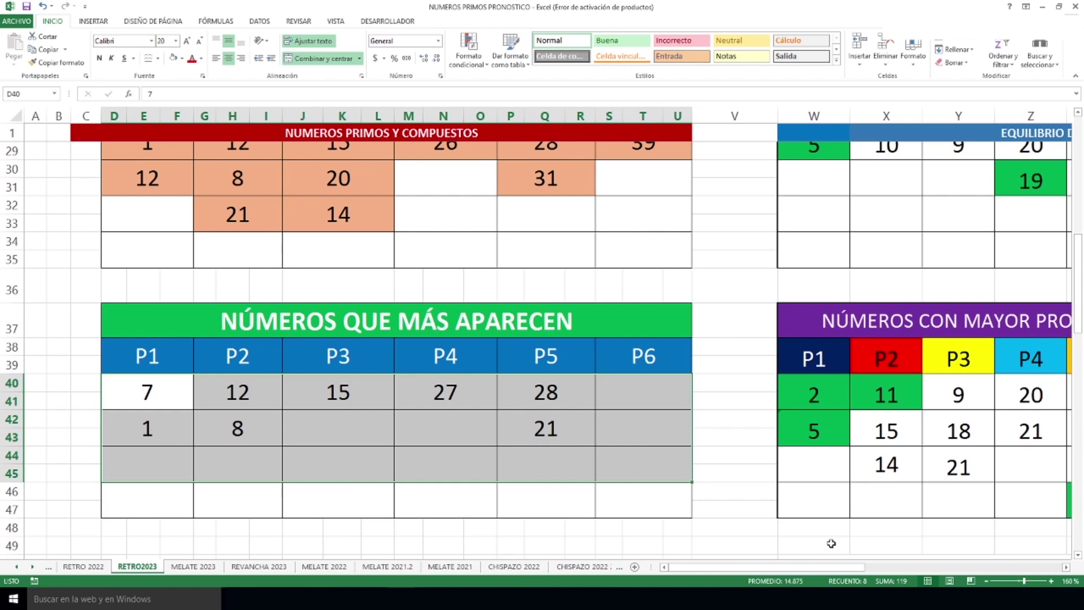
- Review the candidates for positions P1 to P6 in the NÚMEROS CON MAYOR PROBABILIDAD table
{"action": "scroll", "coordinate": [820, 382], "scroll_direction": "right", "scroll_amount": 5}
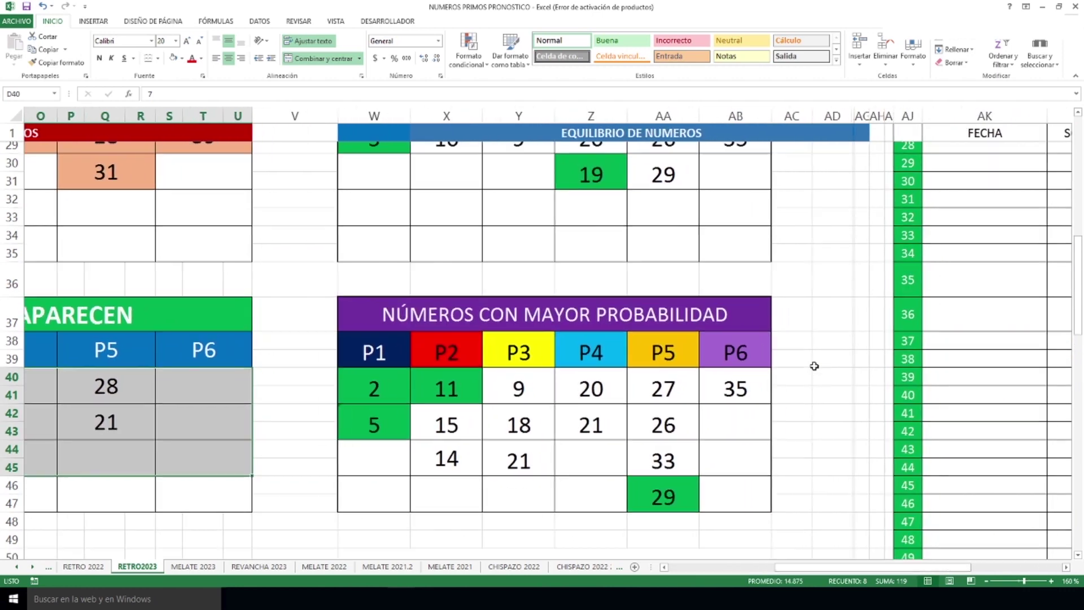
{"action": "scroll", "coordinate": [814, 366], "scroll_direction": "down", "scroll_amount": 1}
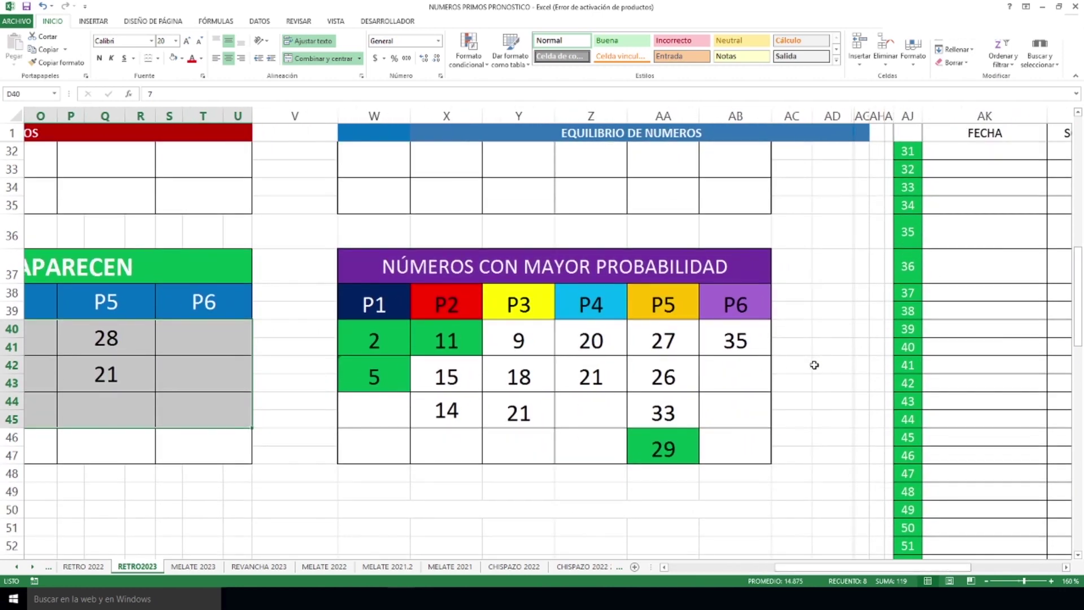
{"action": "left_click", "coordinate": [386, 475]}
{"action": "left_click_drag", "start_coordinate": [387, 475], "coordinate": [734, 476]}
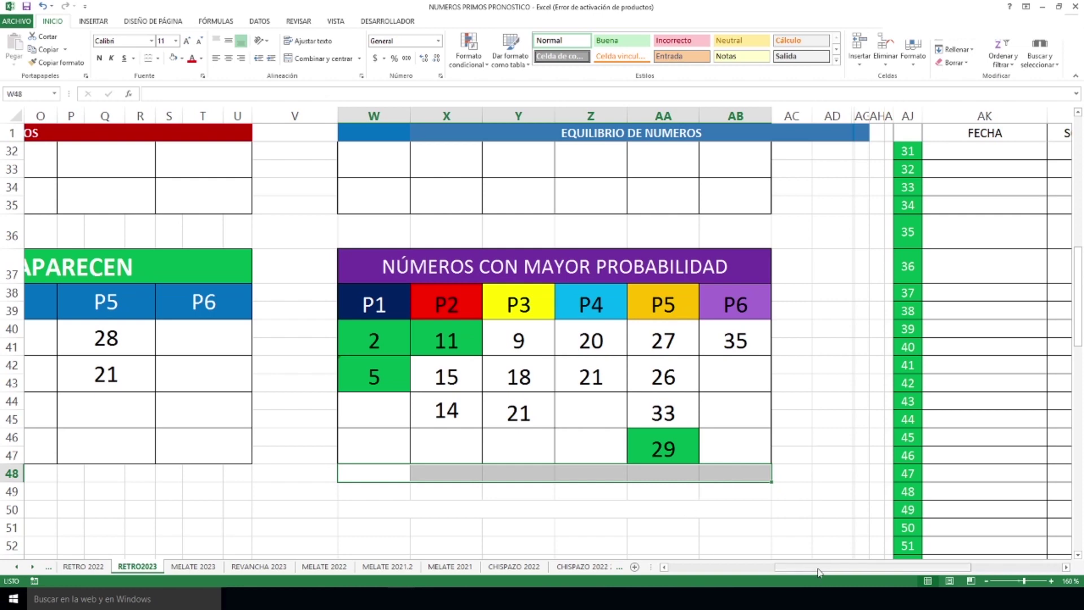
- View the avoid, overdue, most frequent and highest probability tables together on the sheet
{"action": "scroll", "coordinate": [690, 454], "scroll_direction": "up", "scroll_amount": 3}
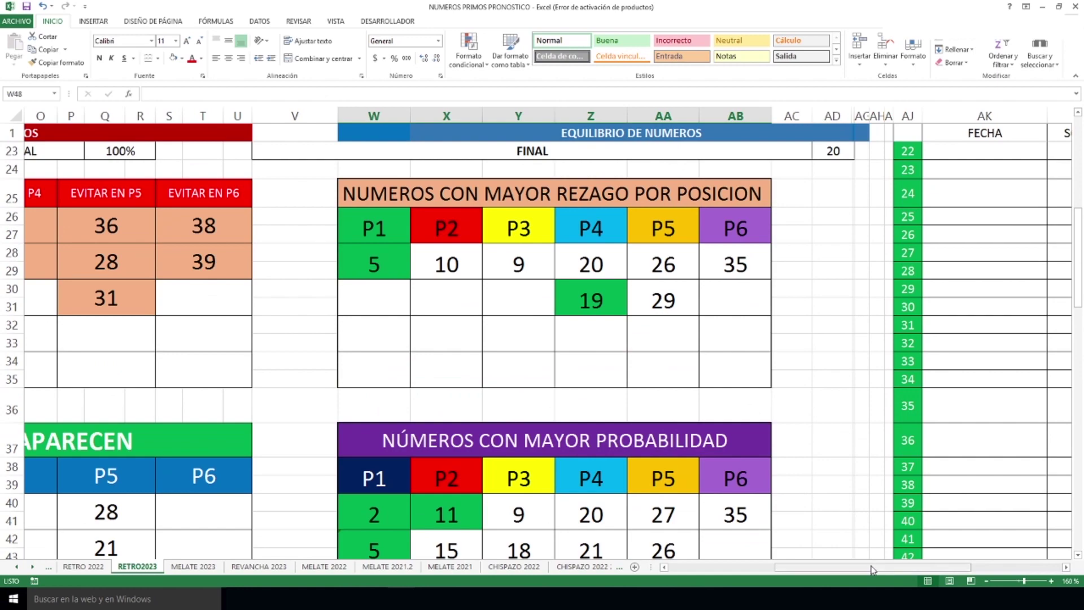
{"action": "left_click_drag", "start_coordinate": [874, 567], "coordinate": [757, 569]}
{"action": "scroll", "coordinate": [789, 511], "scroll_direction": "down", "scroll_amount": 1}
{"action": "scroll", "coordinate": [867, 505], "scroll_direction": "down", "scroll_amount": 1}
{"action": "left_click", "coordinate": [998, 546]}
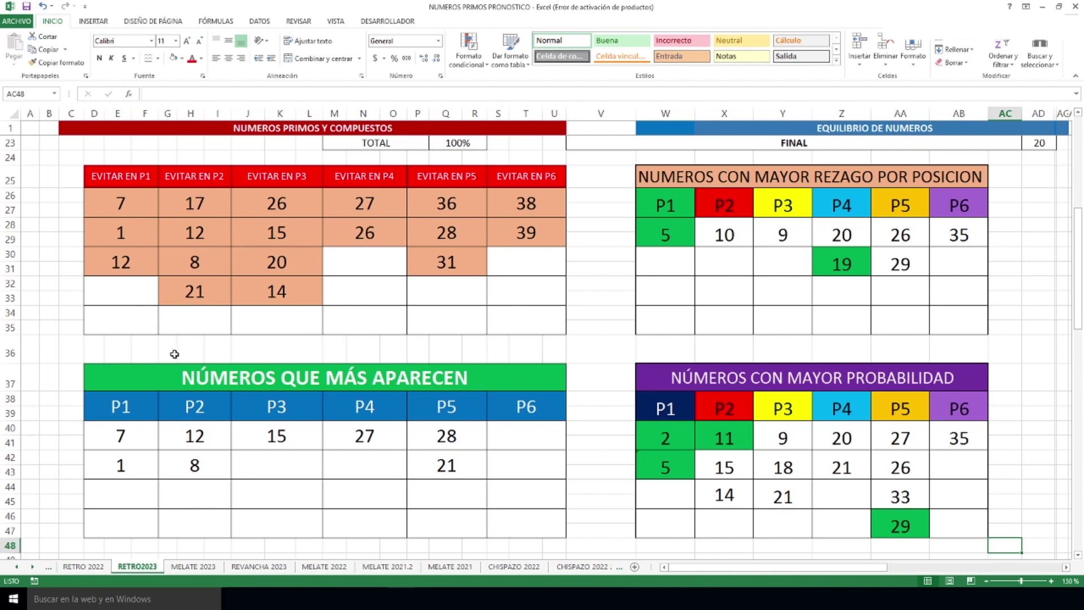
- Examine the NÚMEROS COMBINABLES table, checking 2, 5, 11, the row from 21 to 27 and the whole grid
{"action": "scroll", "coordinate": [207, 366], "scroll_direction": "up", "scroll_amount": 4}
{"action": "left_click_drag", "start_coordinate": [804, 574], "coordinate": [714, 572]}
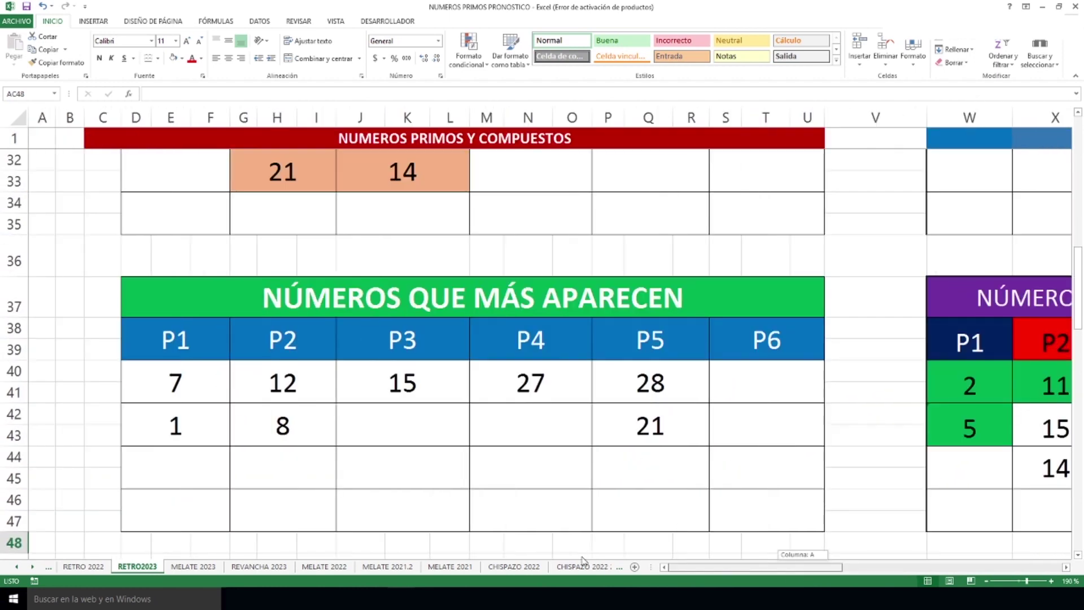
{"action": "scroll", "coordinate": [634, 431], "scroll_direction": "down", "scroll_amount": 6}
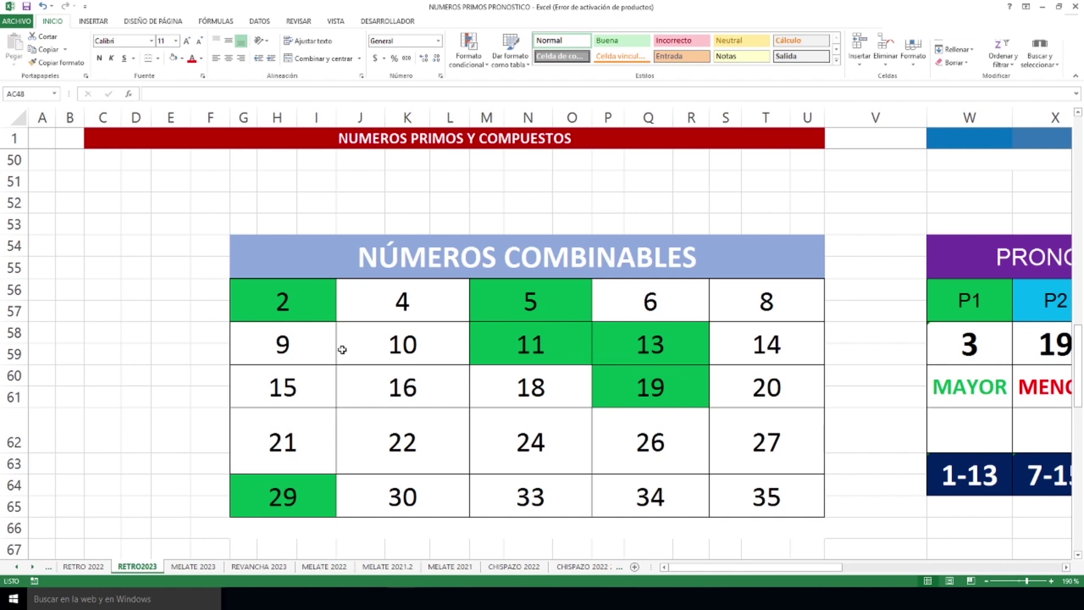
{"action": "left_click", "coordinate": [289, 301]}
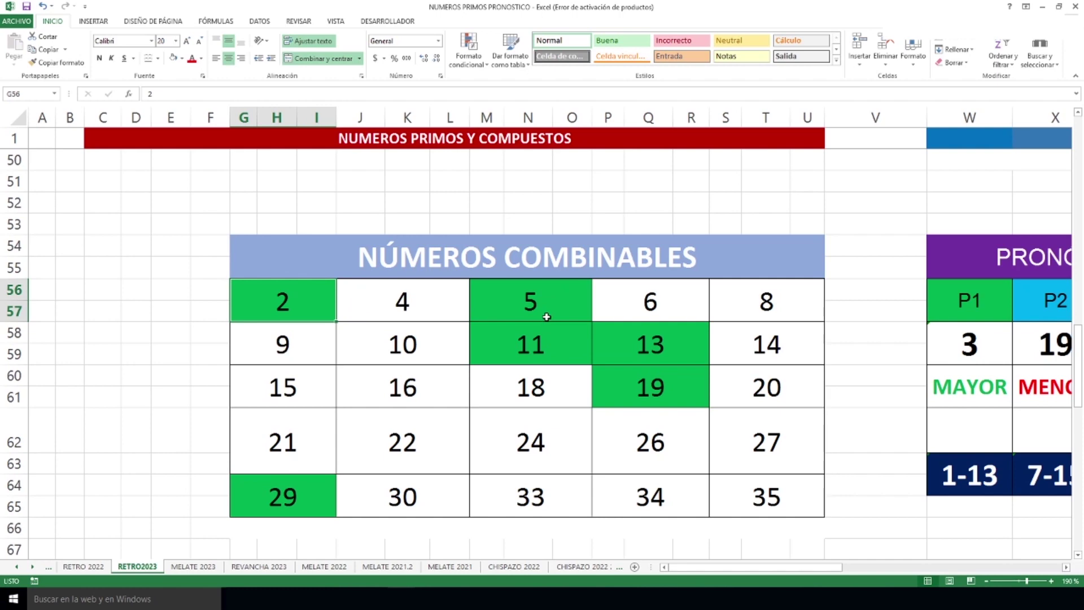
{"action": "left_click", "coordinate": [546, 316]}
{"action": "left_click", "coordinate": [546, 346]}
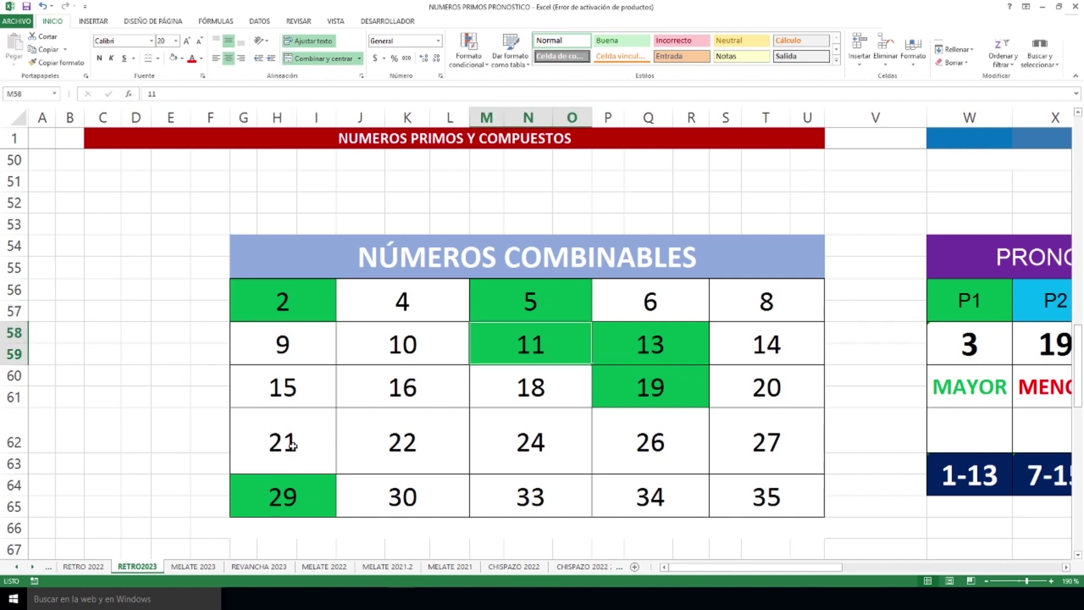
{"action": "left_click_drag", "start_coordinate": [293, 446], "coordinate": [787, 443]}
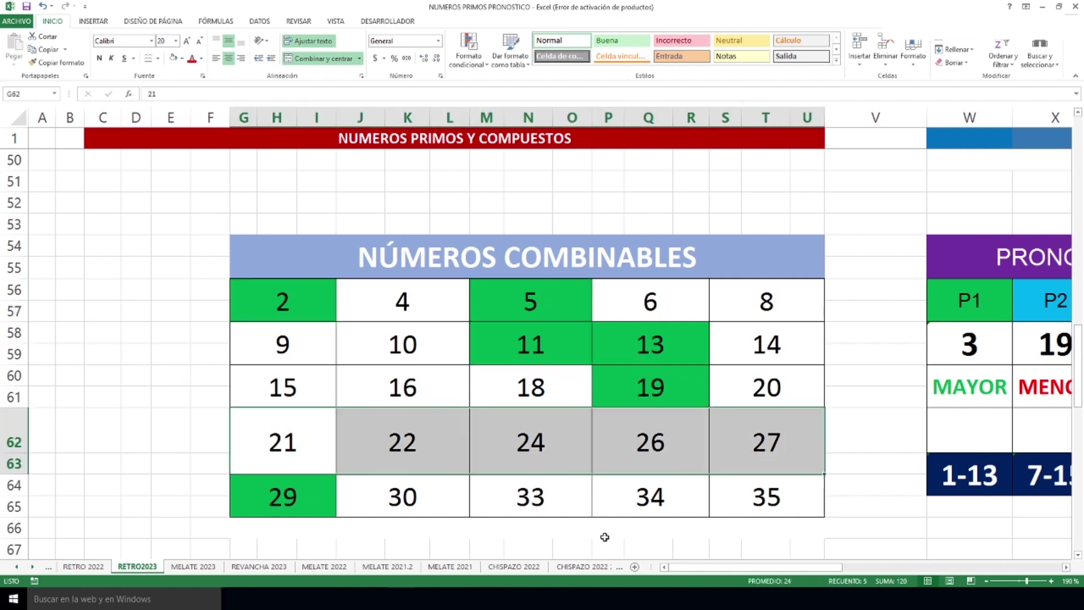
{"action": "left_click_drag", "start_coordinate": [578, 249], "coordinate": [573, 487]}
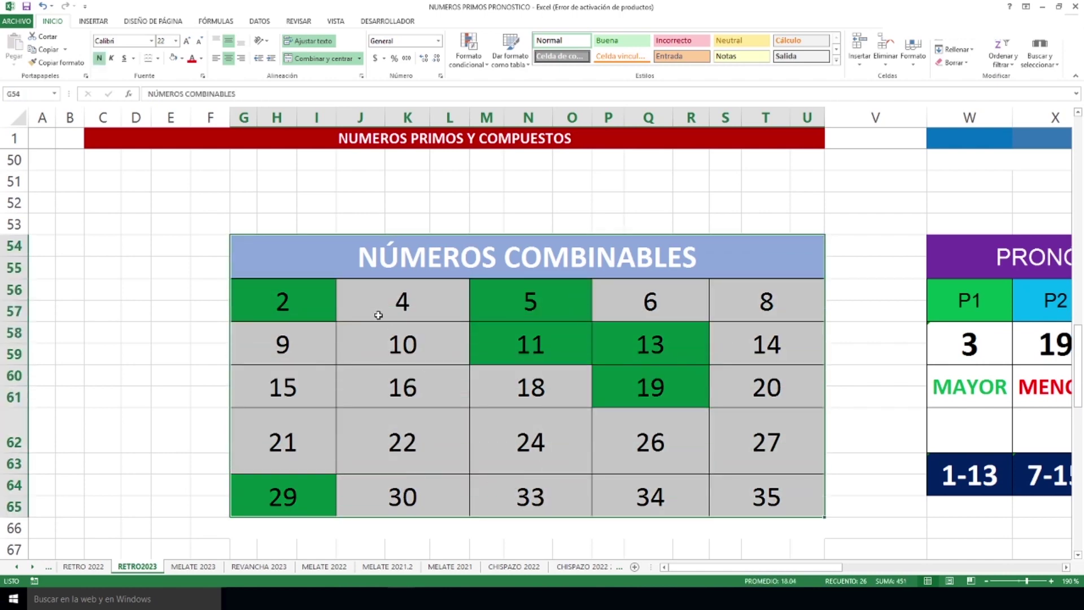
- Recheck the primes 2, 5 and 11 against the composite row 21 to 27 in NÚMEROS COMBINABLES
{"action": "left_click", "coordinate": [309, 301]}
{"action": "left_click", "coordinate": [526, 308]}
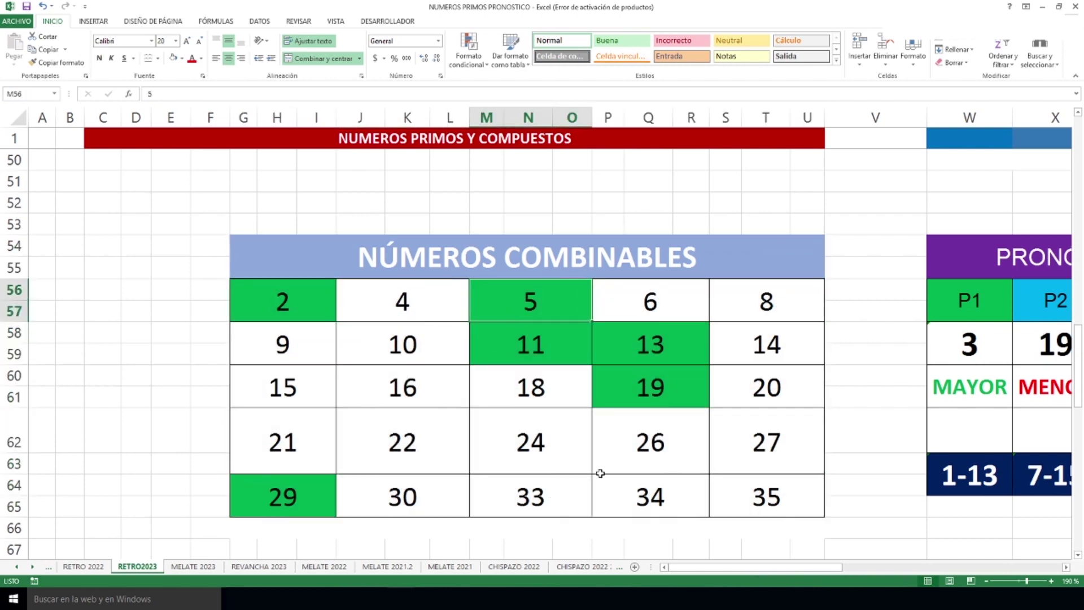
{"action": "left_click", "coordinate": [331, 312]}
{"action": "left_click", "coordinate": [538, 314]}
{"action": "left_click", "coordinate": [544, 356]}
{"action": "left_click_drag", "start_coordinate": [317, 446], "coordinate": [708, 447]}
{"action": "left_click", "coordinate": [746, 454]}
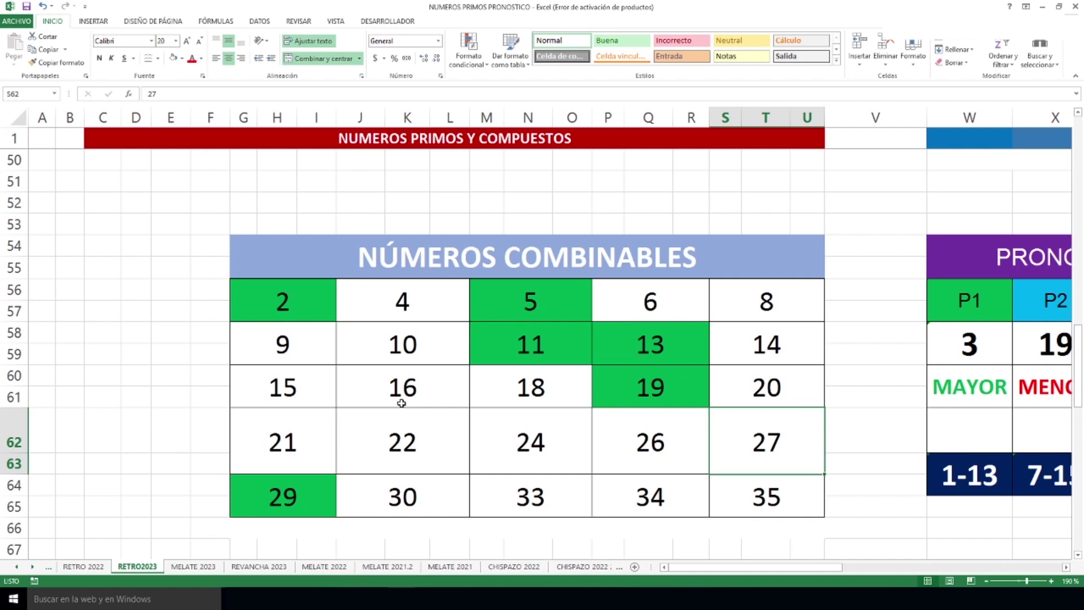
- Check the combinable composites in the rows starting with 15 and 21
{"action": "left_click_drag", "start_coordinate": [312, 387], "coordinate": [446, 445]}
{"action": "left_click", "coordinate": [537, 451]}
{"action": "left_click_drag", "start_coordinate": [734, 450], "coordinate": [283, 446]}
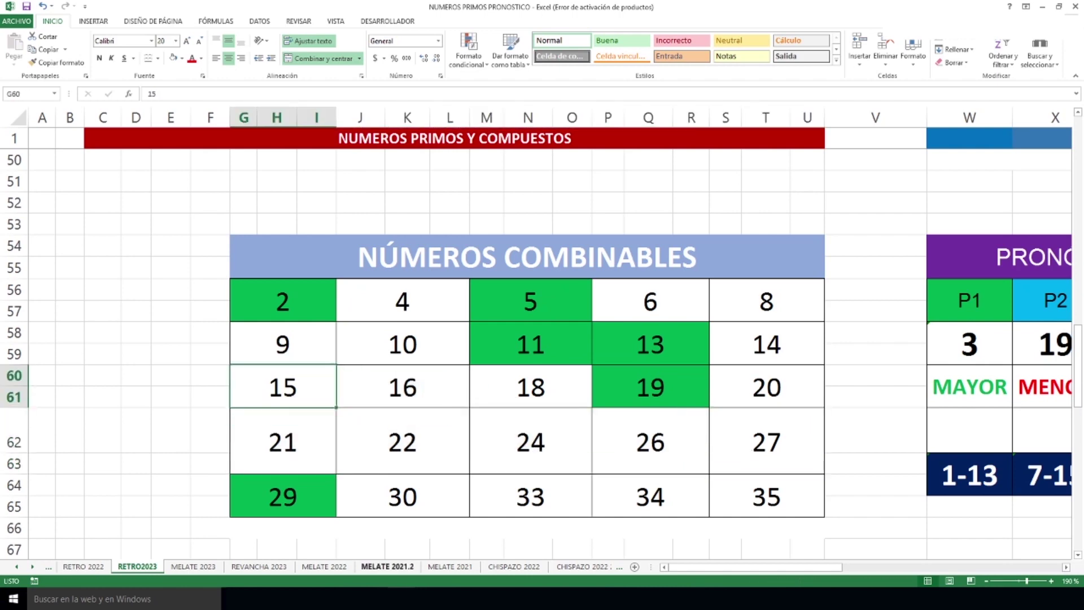
{"action": "left_click", "coordinate": [282, 387]}
- Examine the PRONÓSTICO DE LA COMUNIDAD table, checking the forecast number and its MAYOR or MENOR tendency for each position P1 to P6
{"action": "left_click_drag", "start_coordinate": [672, 567], "coordinate": [811, 568]}
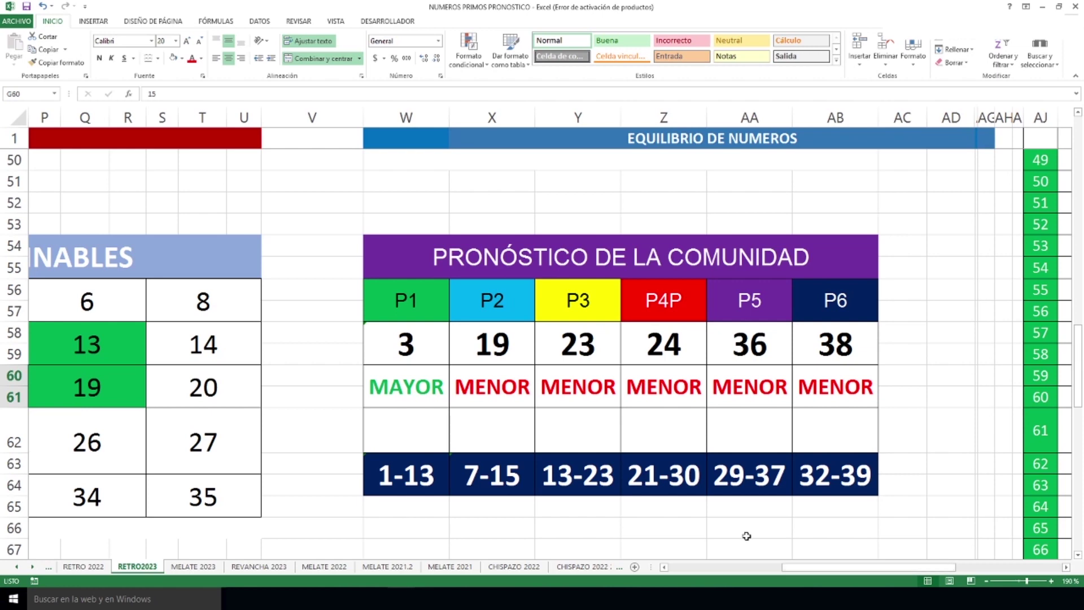
{"action": "left_click_drag", "start_coordinate": [415, 347], "coordinate": [415, 432]}
{"action": "left_click_drag", "start_coordinate": [504, 344], "coordinate": [503, 416]}
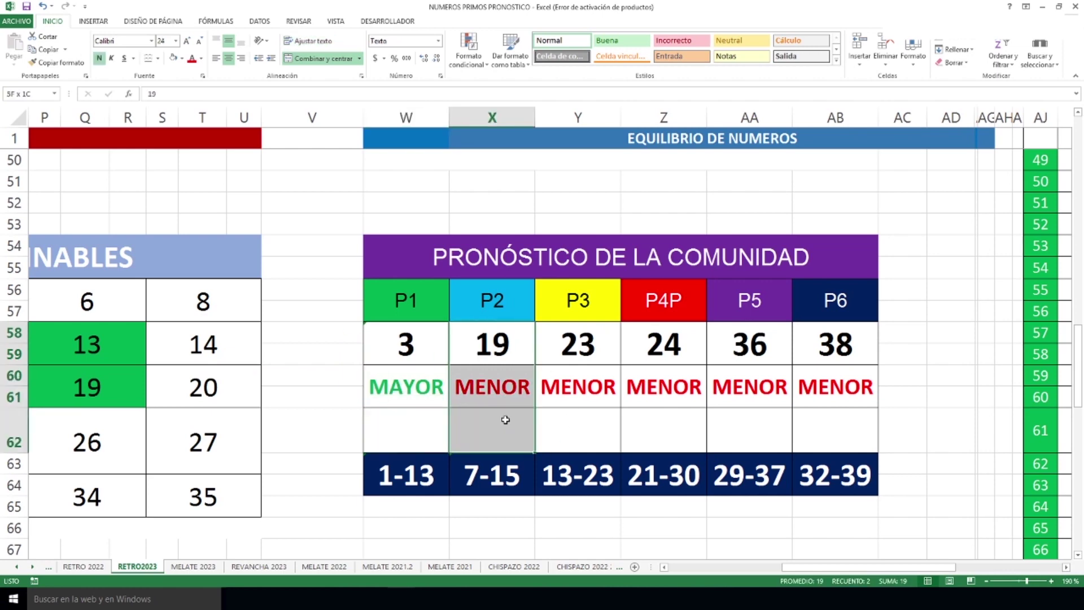
{"action": "left_click_drag", "start_coordinate": [576, 338], "coordinate": [577, 432]}
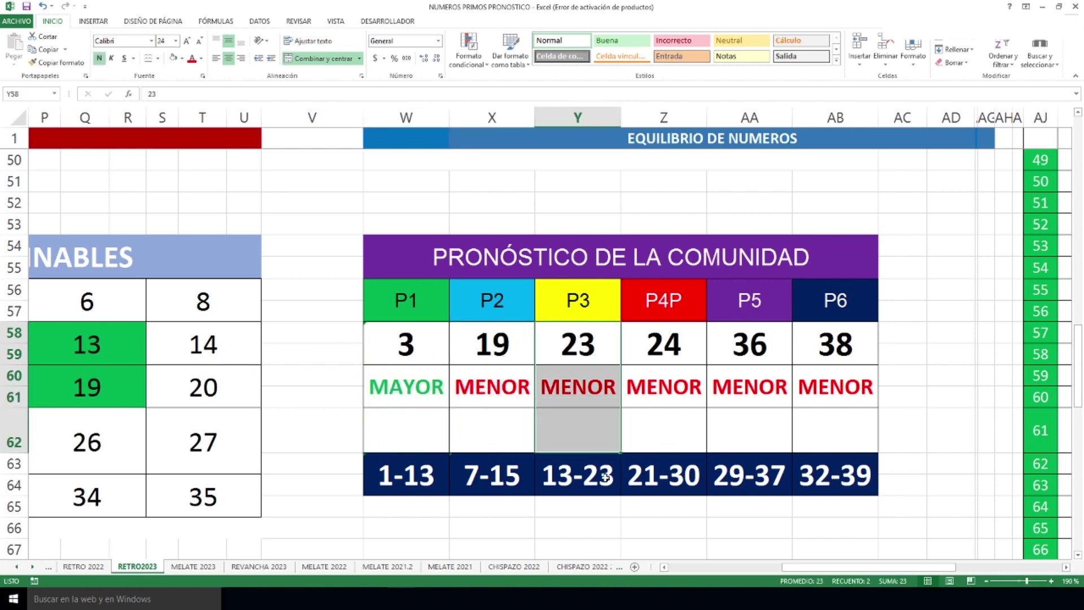
{"action": "left_click_drag", "start_coordinate": [677, 355], "coordinate": [661, 423]}
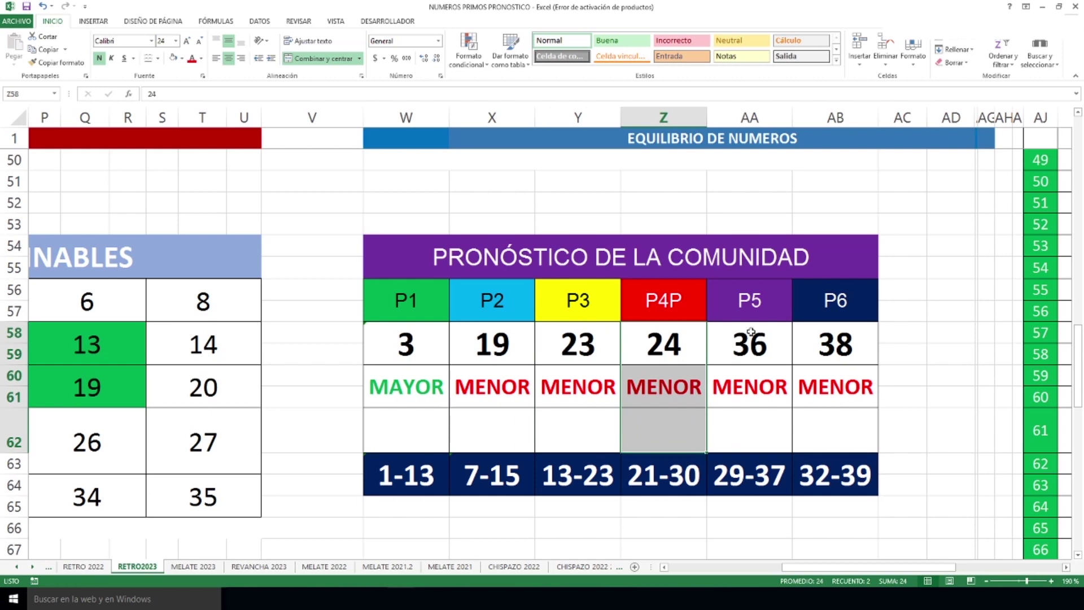
{"action": "left_click_drag", "start_coordinate": [752, 332], "coordinate": [745, 418]}
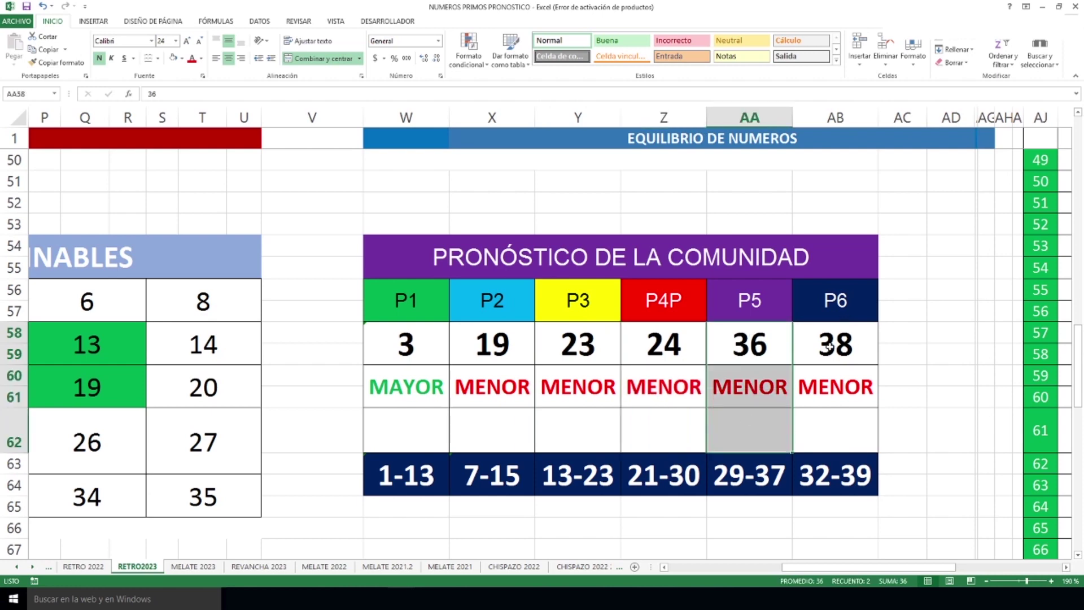
{"action": "left_click_drag", "start_coordinate": [840, 346], "coordinate": [845, 418]}
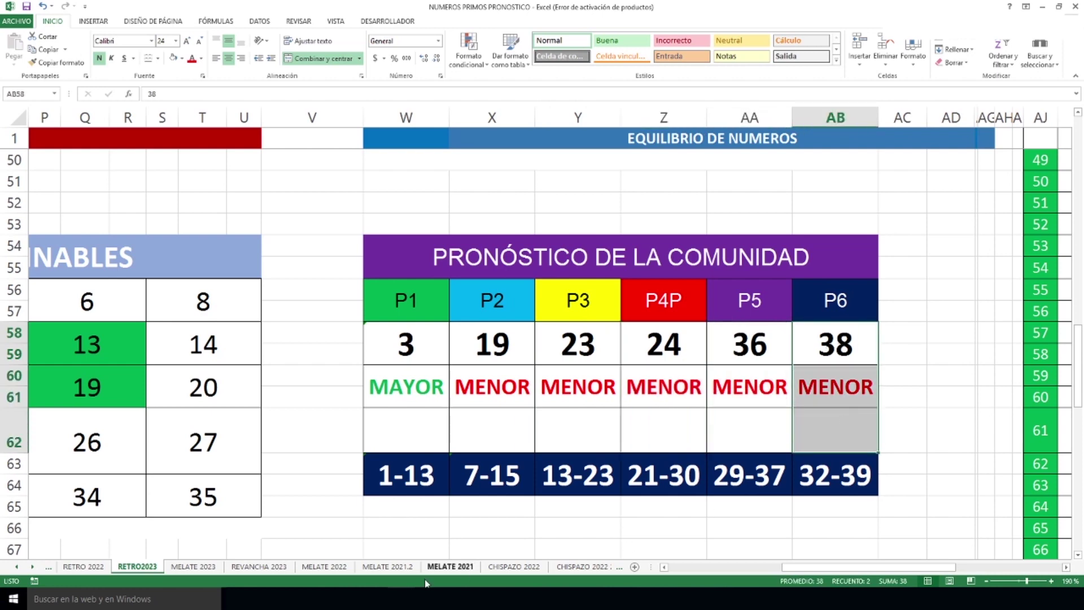
- Check the row of number ranges beneath the community forecast, first as a whole and then one range at a time from P1 to P6
{"action": "left_click_drag", "start_coordinate": [417, 484], "coordinate": [835, 476]}
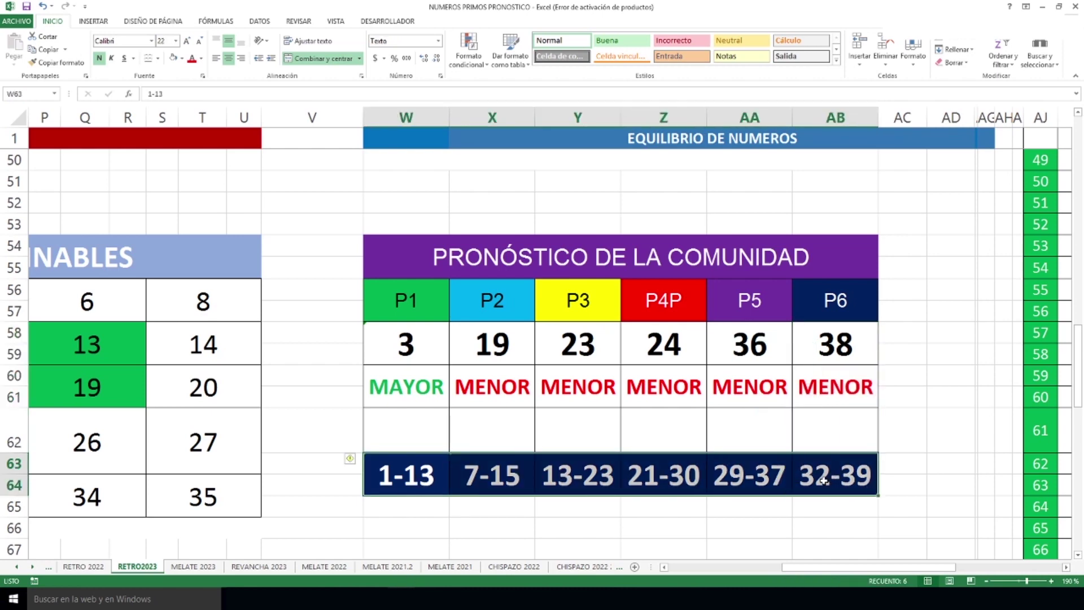
{"action": "left_click", "coordinate": [432, 492]}
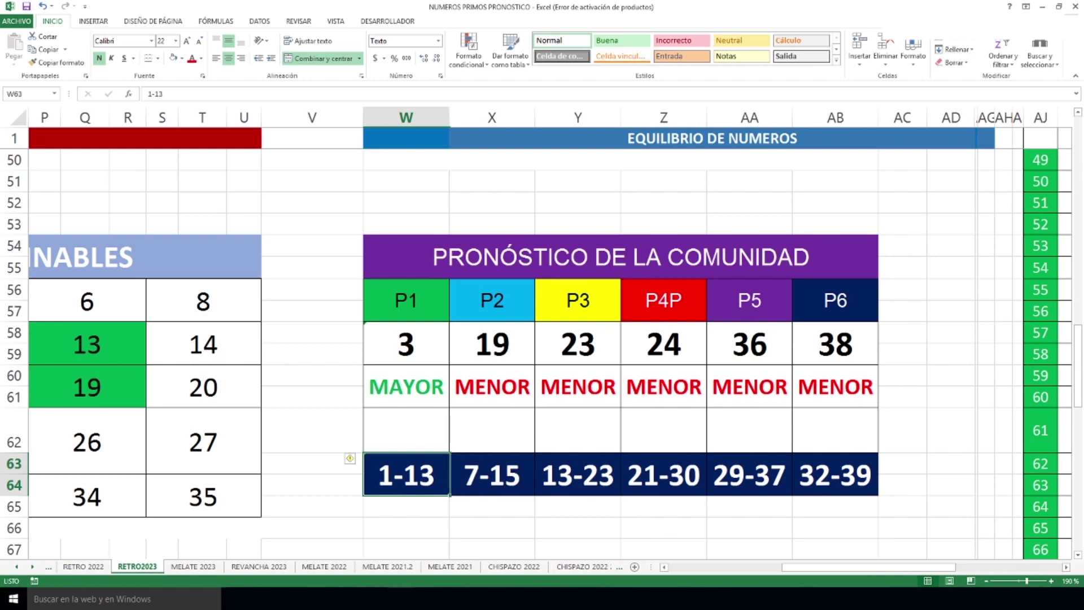
{"action": "left_click", "coordinate": [508, 474]}
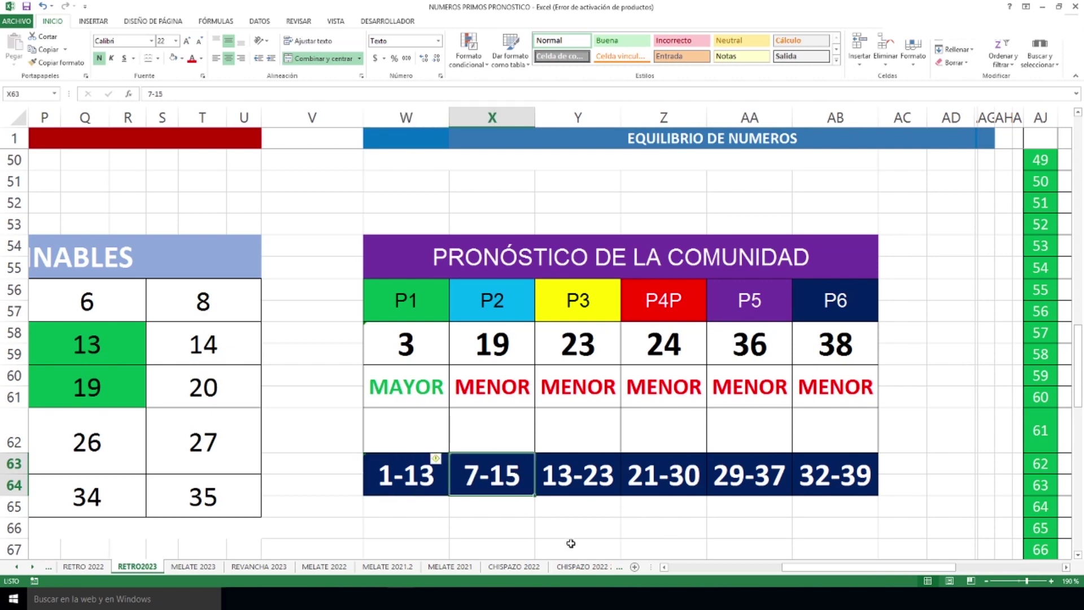
{"action": "left_click", "coordinate": [586, 479]}
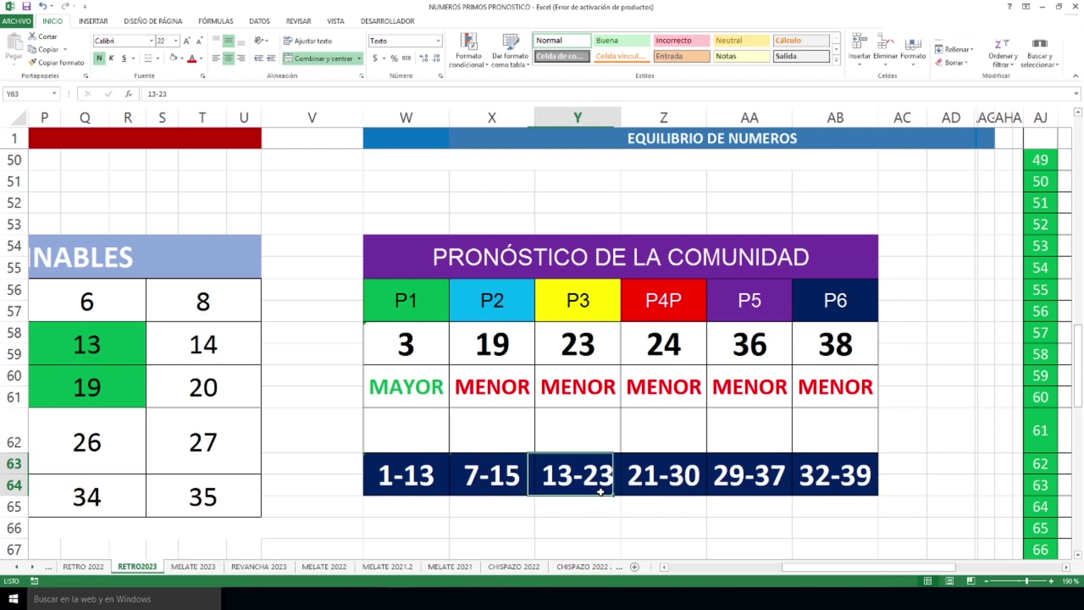
{"action": "left_click", "coordinate": [666, 476]}
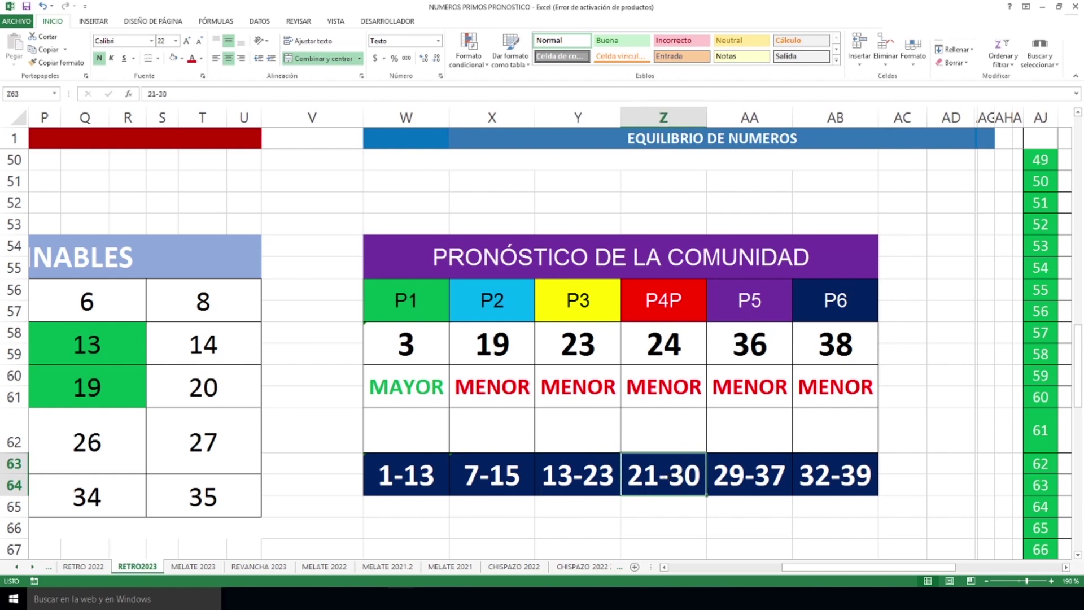
{"action": "left_click", "coordinate": [751, 483]}
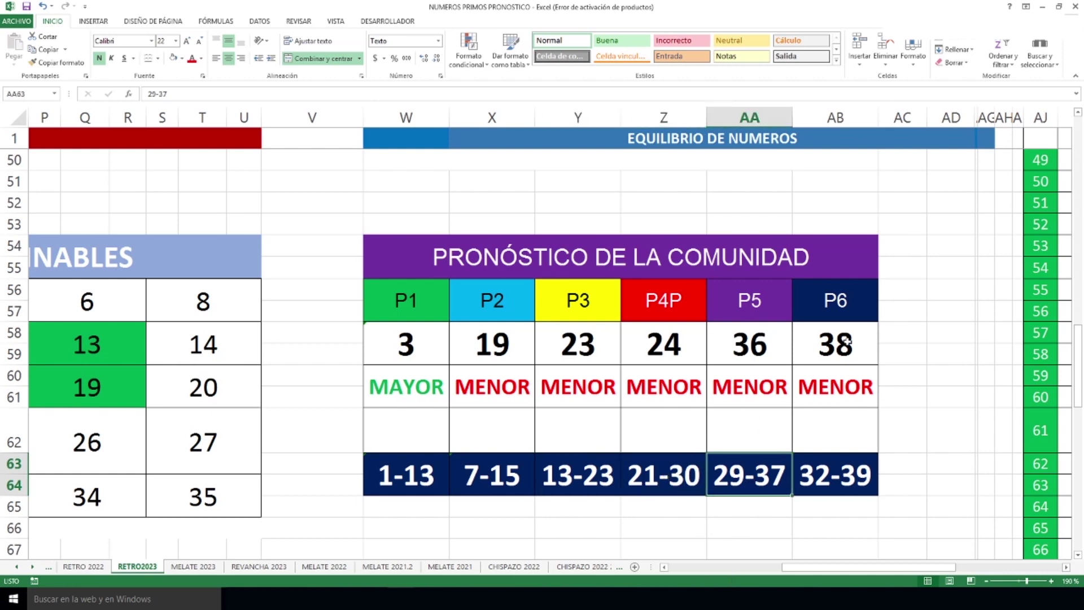
{"action": "left_click", "coordinate": [835, 480]}
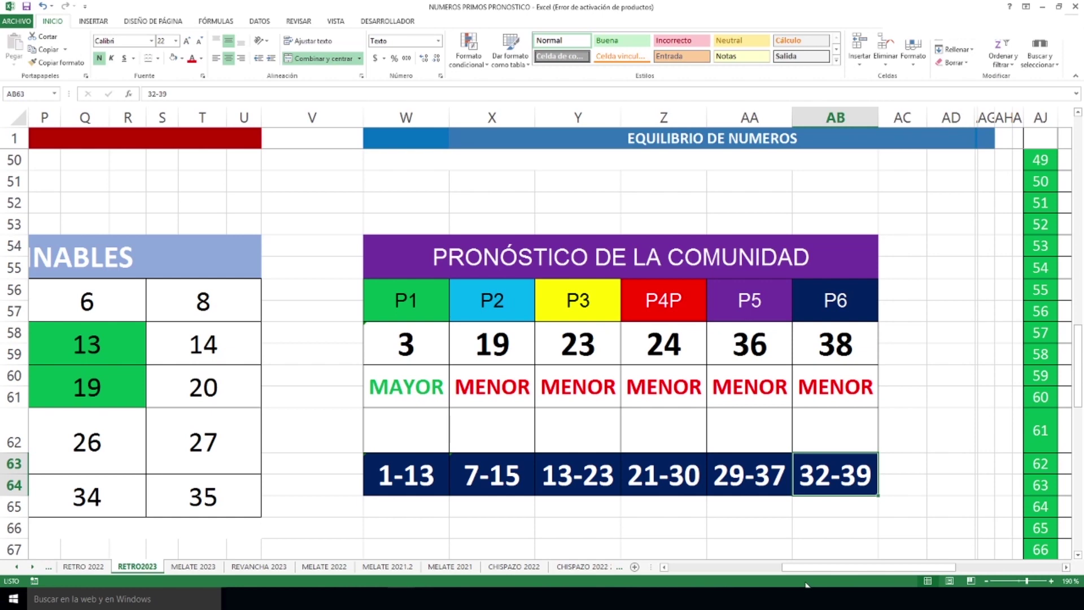
- Go through the community forecast ranges once more in order, from the P1 range across to the P6 range
{"action": "left_click", "coordinate": [427, 483]}
{"action": "key", "text": "Right"}
{"action": "key", "text": "Right"}
{"action": "key", "text": "Right"}
{"action": "key", "text": "Right"}
{"action": "key", "text": "Right"}
- View the EQUILIBRIO DE NUMEROS and JUGADAS POR CADA 100 SORTEOS tables together at 160% zoom
{"action": "scroll", "coordinate": [761, 515], "scroll_direction": "up", "scroll_amount": 16}
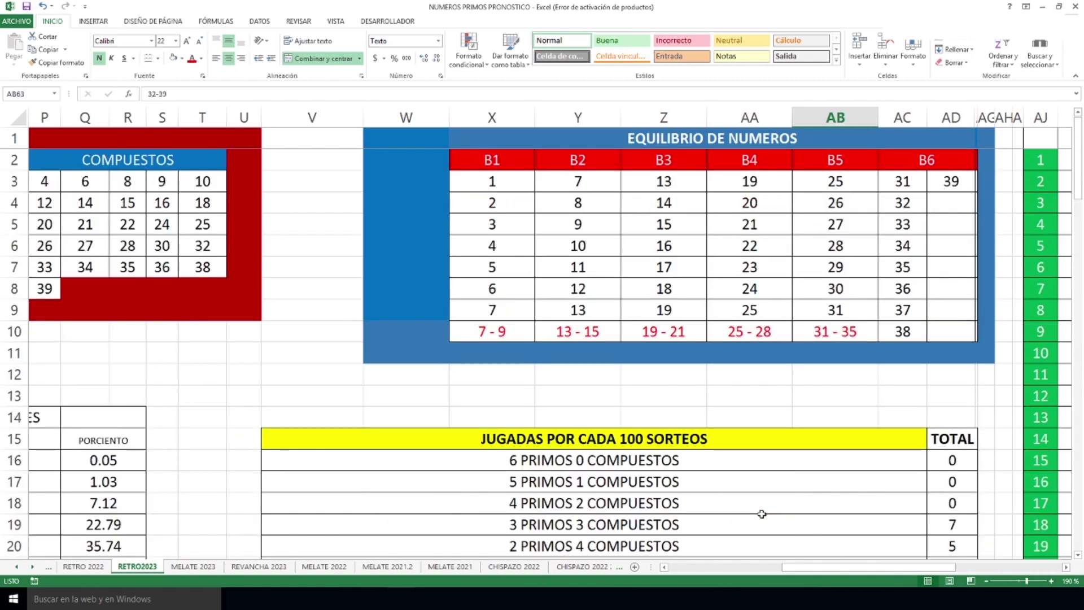
{"action": "scroll", "coordinate": [762, 515], "scroll_direction": "down", "scroll_amount": 2}
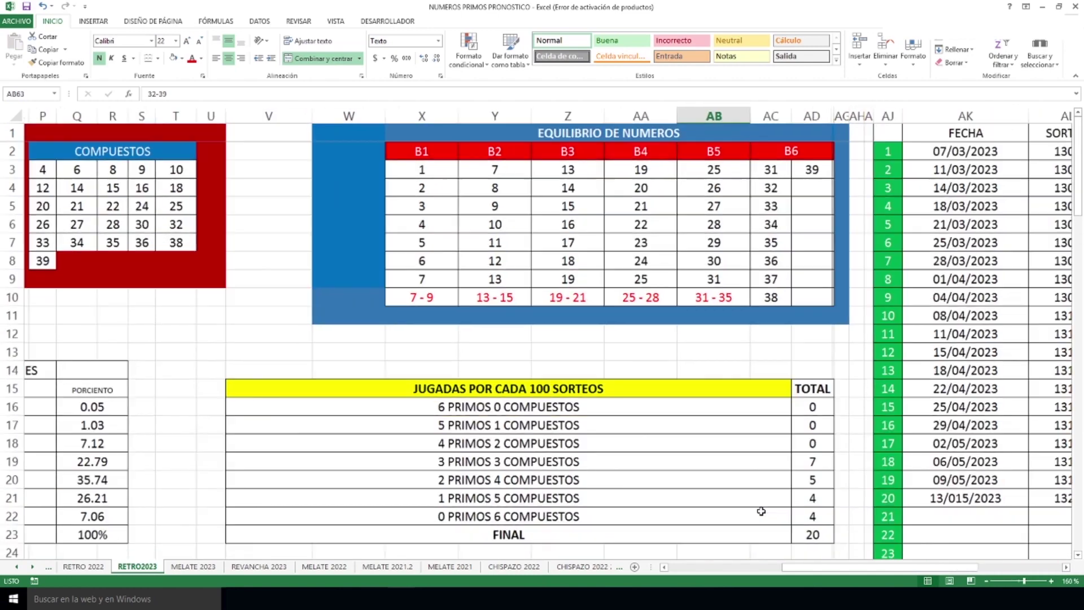